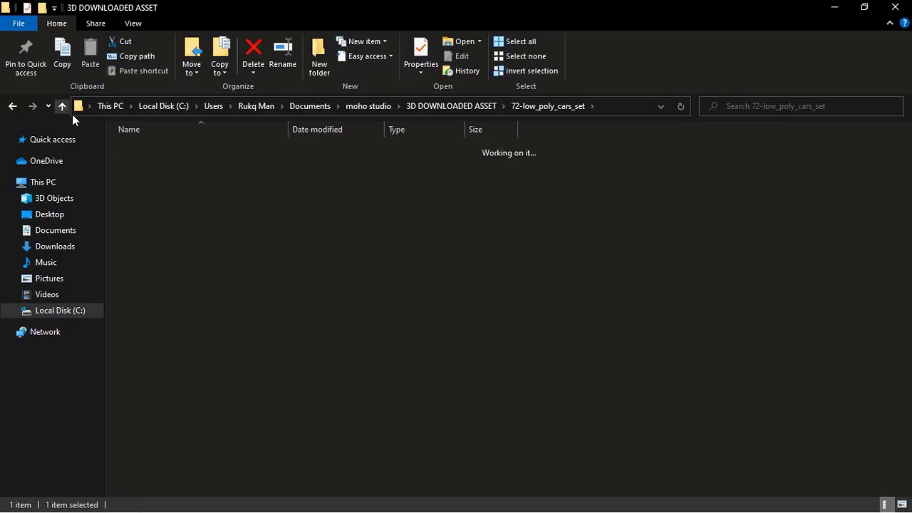
# Drag PenguinBaseMesh.obj from 77-my-models into Moho Pro and create a PenguinBaseMesh 3D layer.
pyautogui.doubleClick(170, 181)
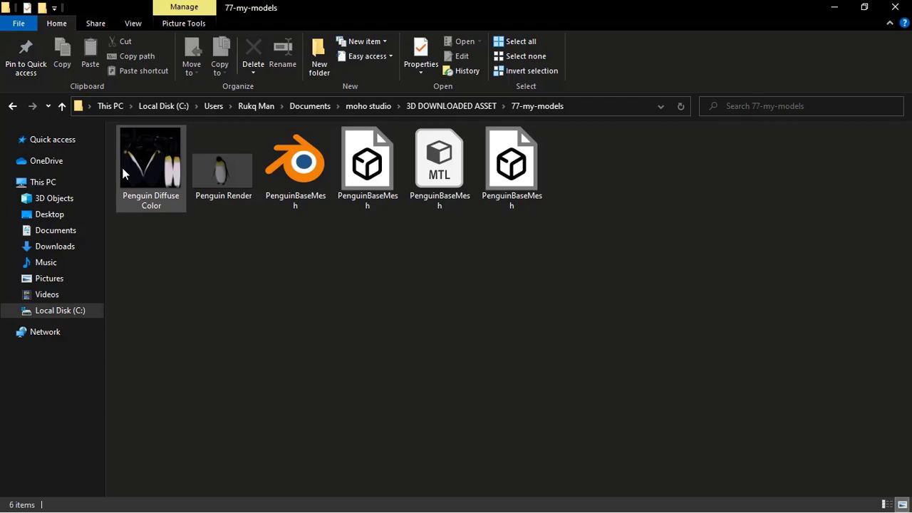
pyautogui.moveTo(511, 157); pyautogui.dragTo(511, 198)
pyautogui.click(865, 7)
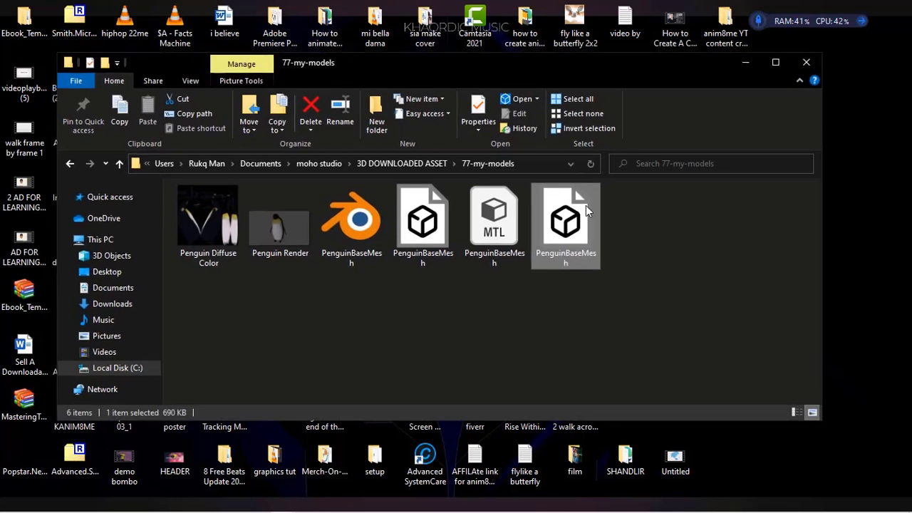
pyautogui.moveTo(586, 205); pyautogui.dragTo(289, 184)
pyautogui.click(494, 305)
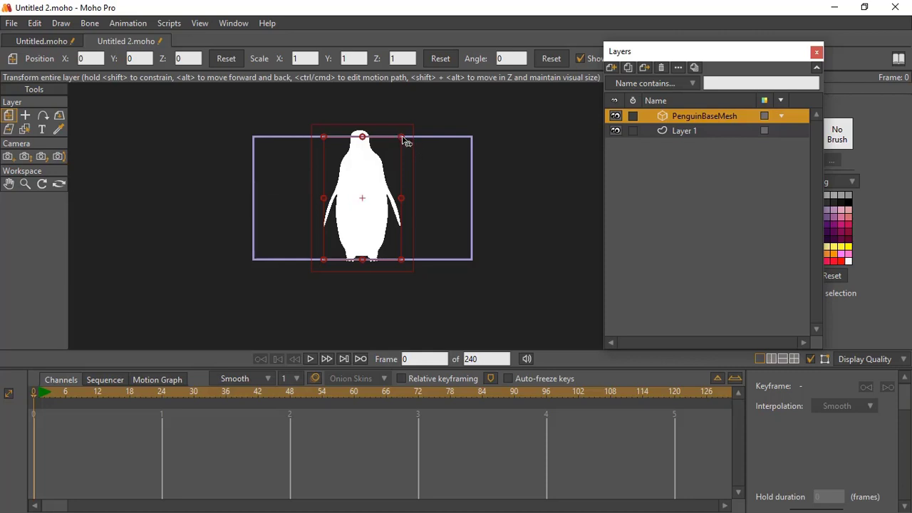
# Scale the penguin to 0.6045 and rotate it slightly to X -3.6090, Y 352.0534.
pyautogui.moveTo(402, 139); pyautogui.dragTo(389, 168)
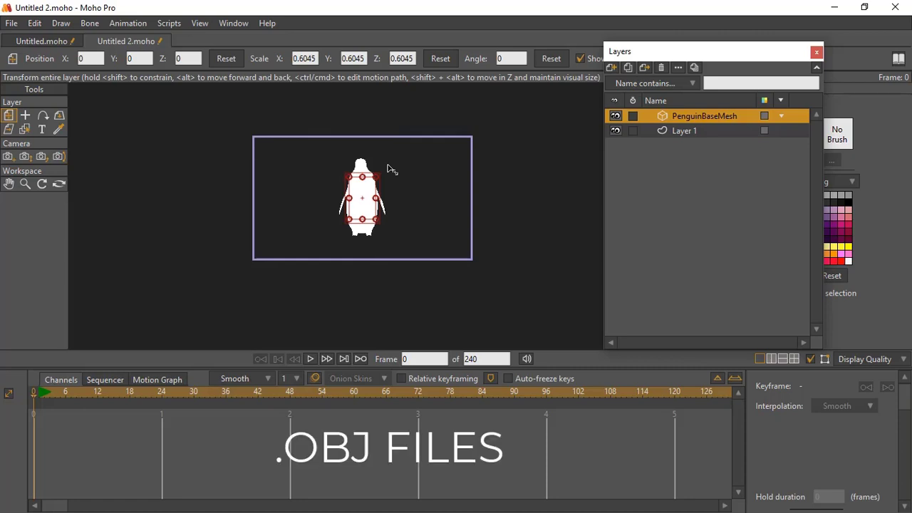
pyautogui.scroll(4, 354, 213)
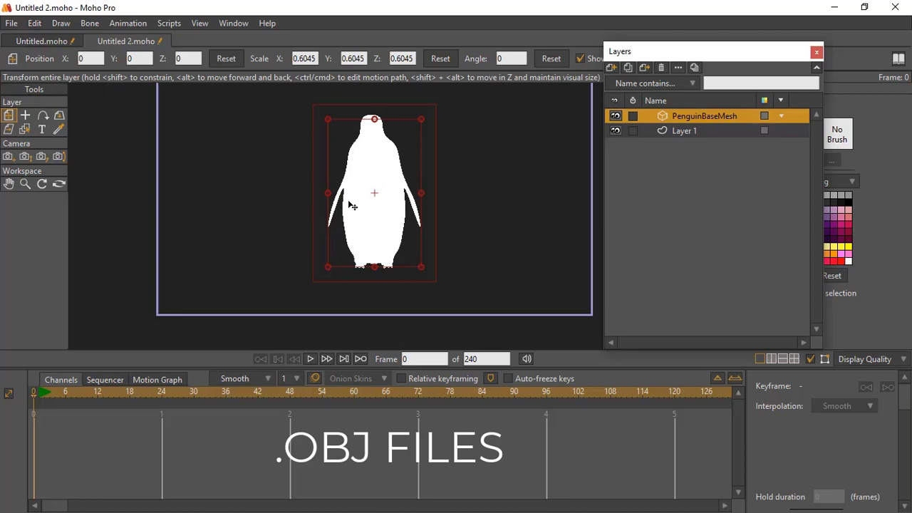
pyautogui.click(59, 120)
pyautogui.moveTo(292, 197); pyautogui.dragTo(350, 143)
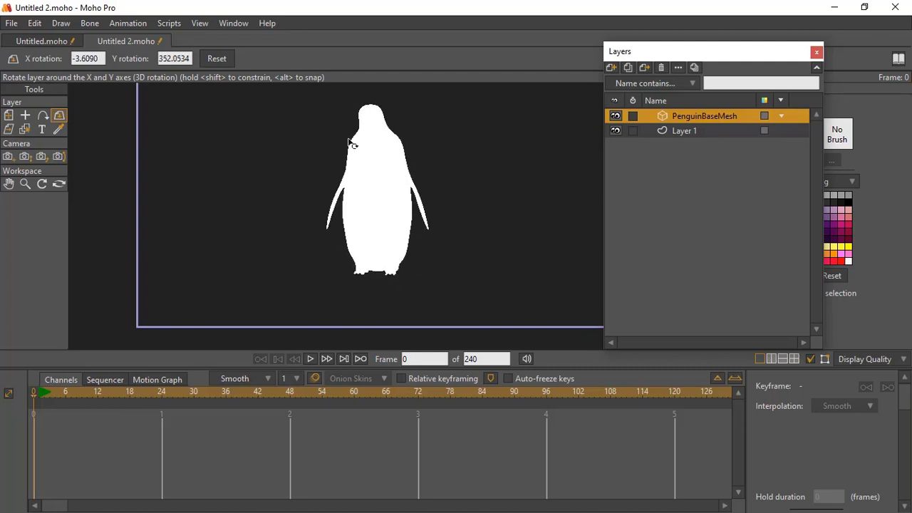
# Assign the PenguinMat material to the penguin layer.
pyautogui.doubleClick(662, 115)
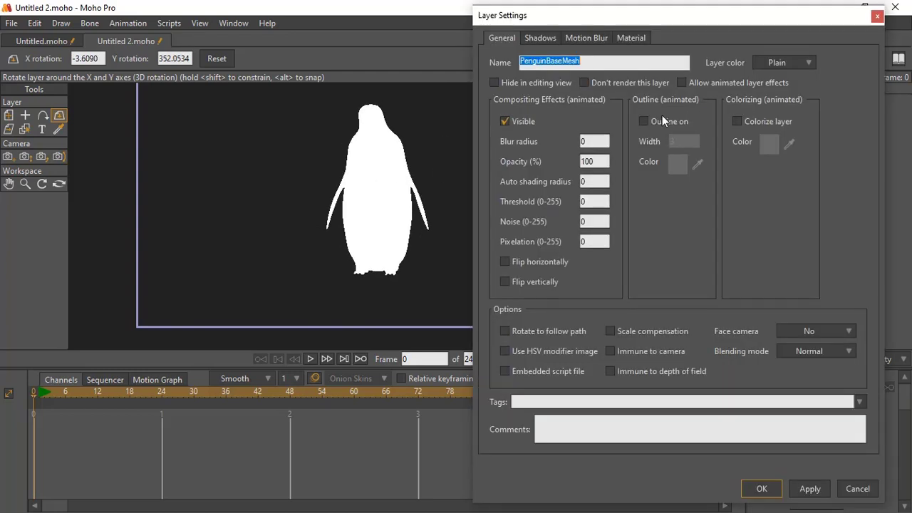
pyautogui.click(631, 38)
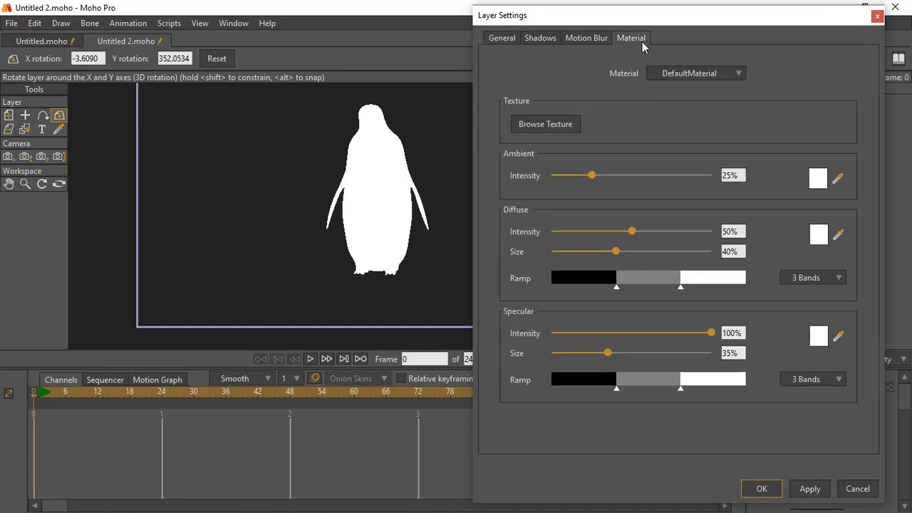
pyautogui.click(876, 16)
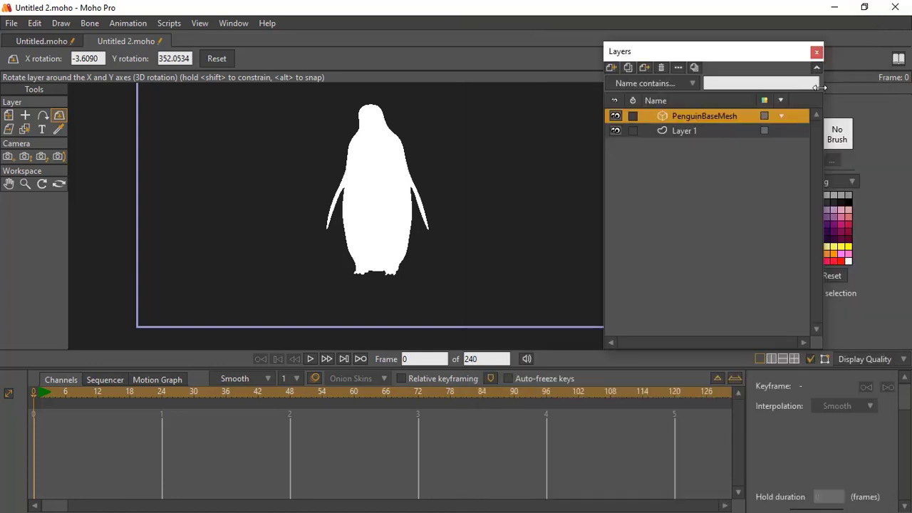
pyautogui.doubleClick(655, 117)
pyautogui.click(630, 40)
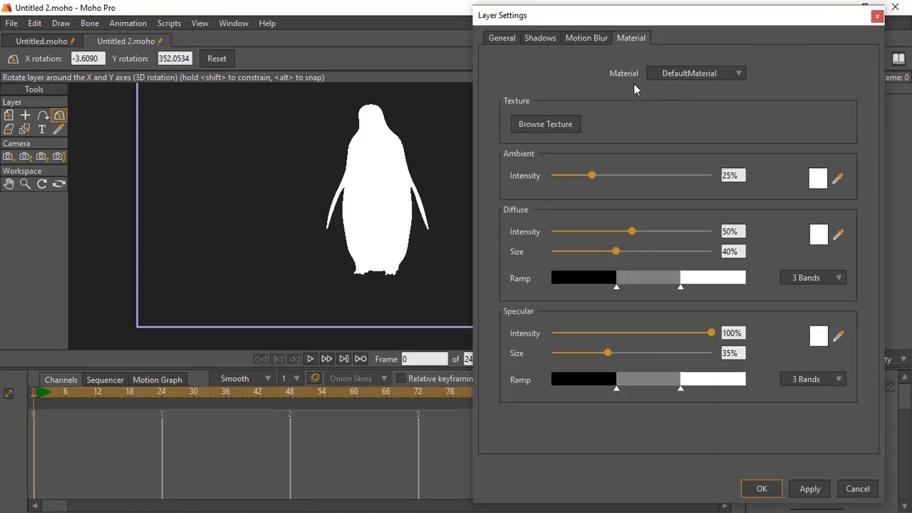
pyautogui.click(738, 76)
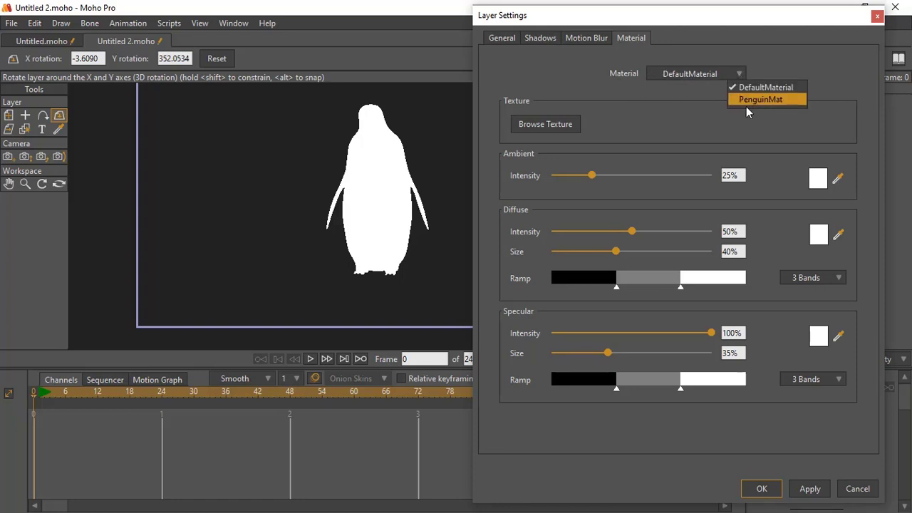
pyautogui.click(746, 100)
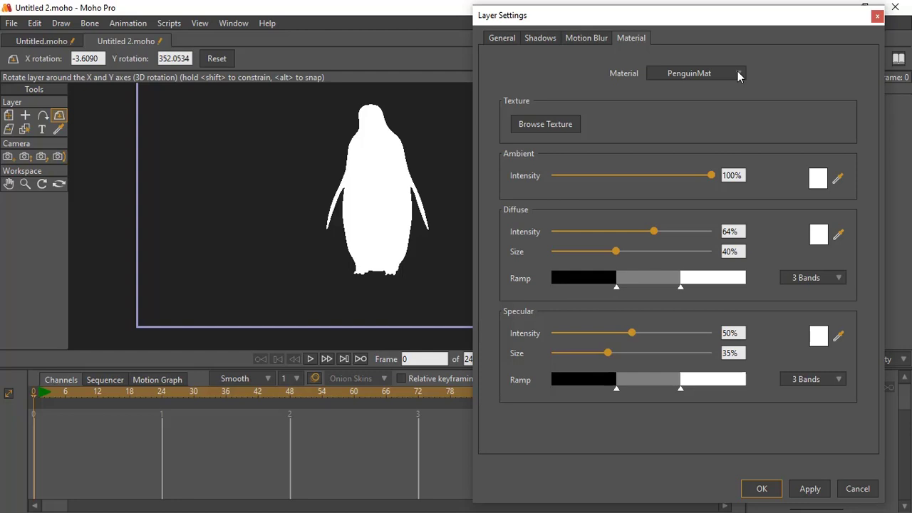
pyautogui.click(738, 76)
pyautogui.click(739, 77)
pyautogui.click(747, 72)
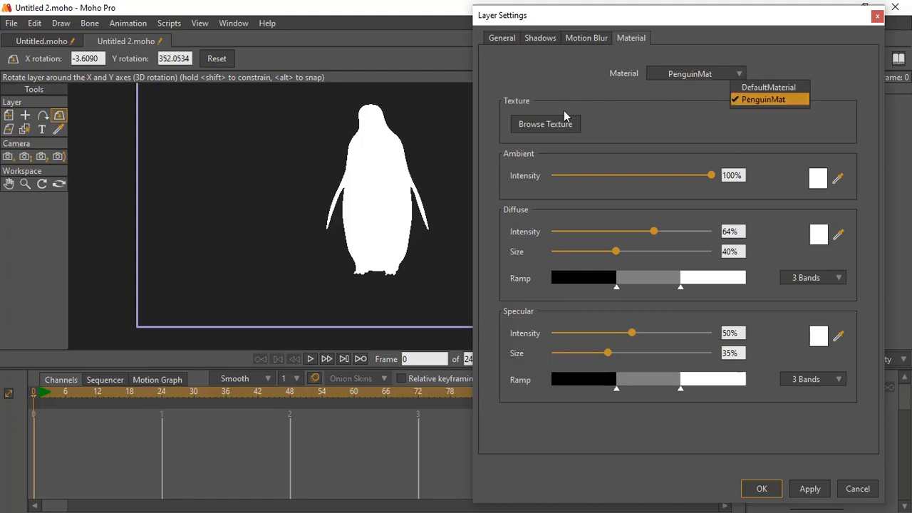
# Give PenguinMat the Penguin Diffuse Color.png texture from 77-my-models and apply it.
pyautogui.click(560, 130)
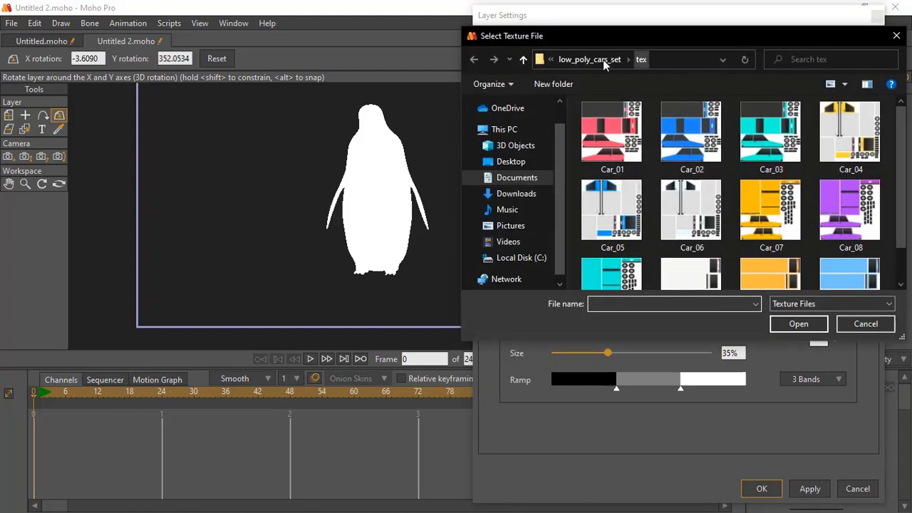
pyautogui.click(523, 60)
pyautogui.click(524, 60)
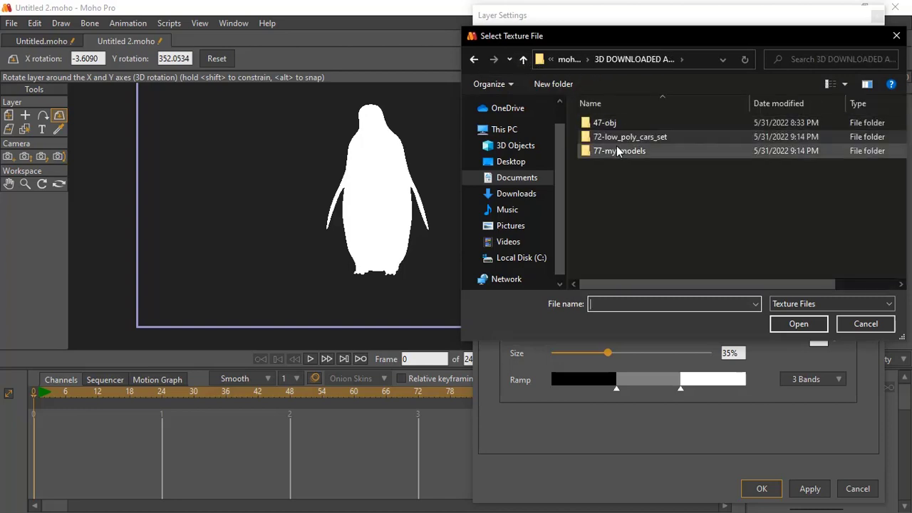
pyautogui.doubleClick(602, 153)
pyautogui.click(629, 121)
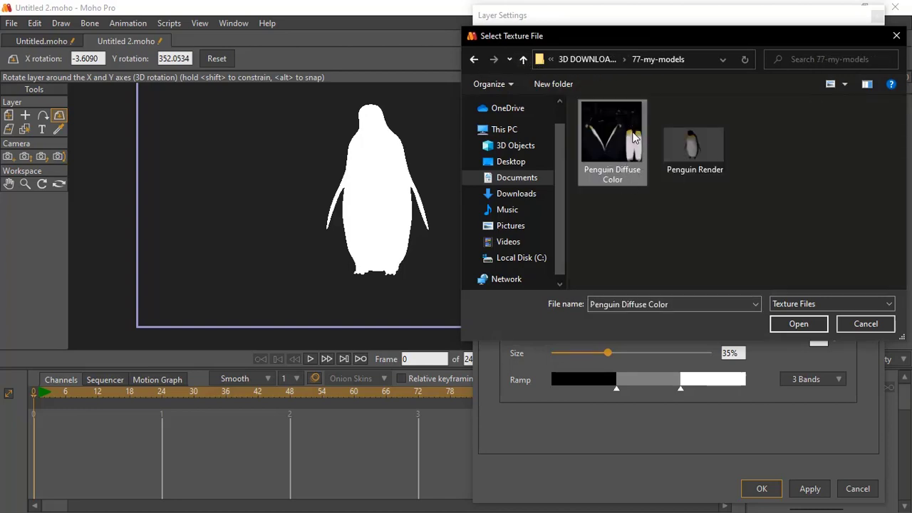
pyautogui.click(796, 325)
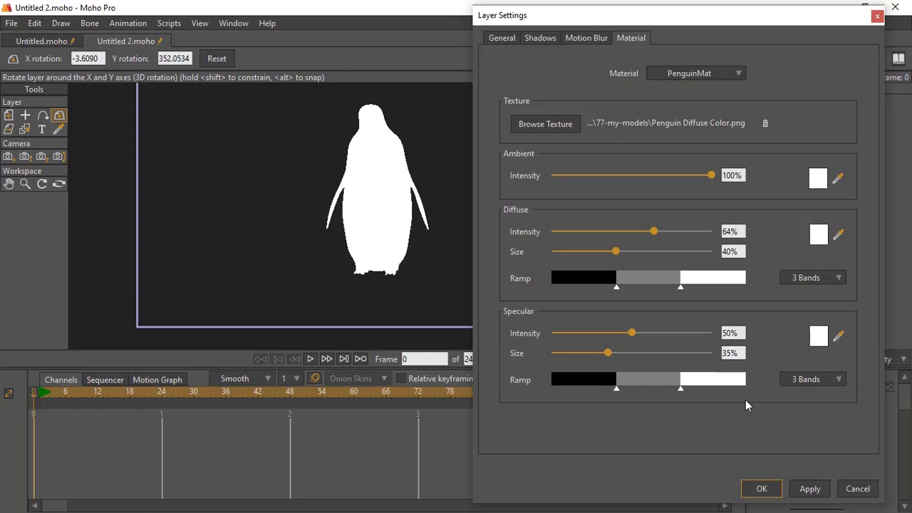
pyautogui.click(808, 489)
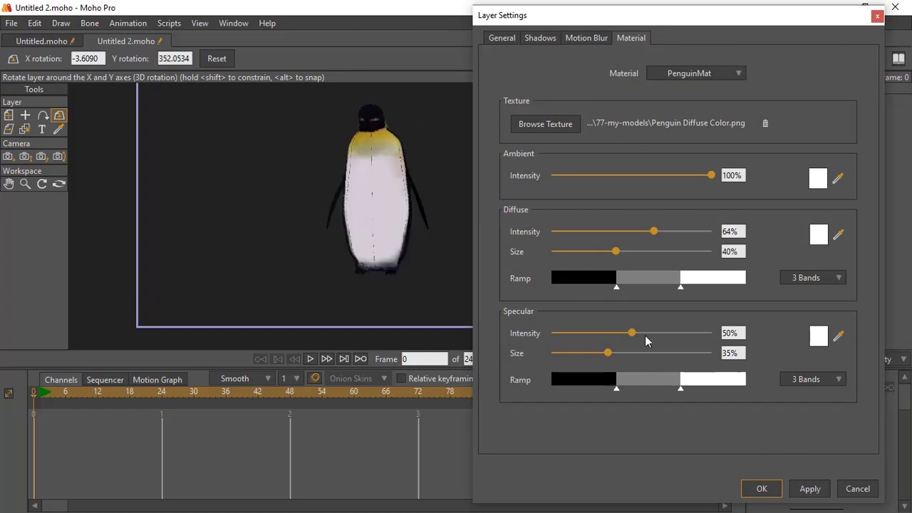
pyautogui.click(770, 486)
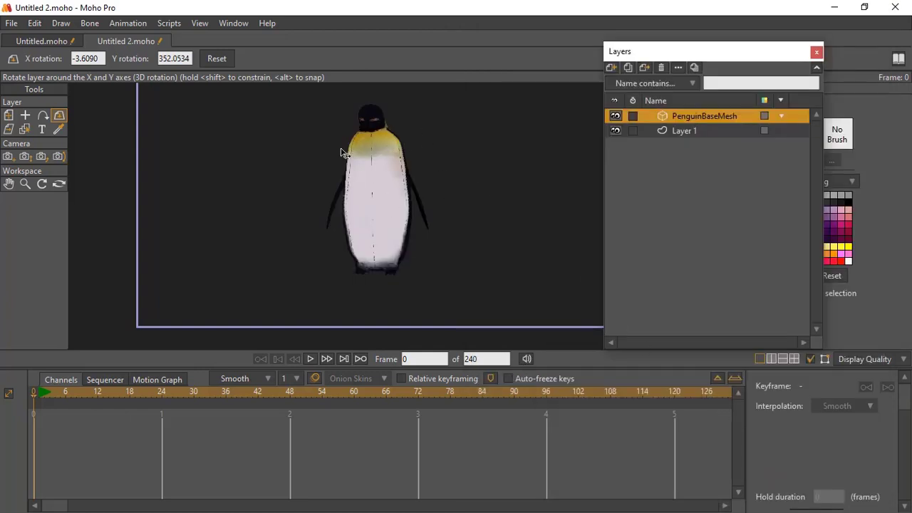
# Spin the textured penguin around in 3D to preview different angles.
pyautogui.moveTo(363, 208); pyautogui.dragTo(387, 194)
pyautogui.scroll(-3, 388, 203)
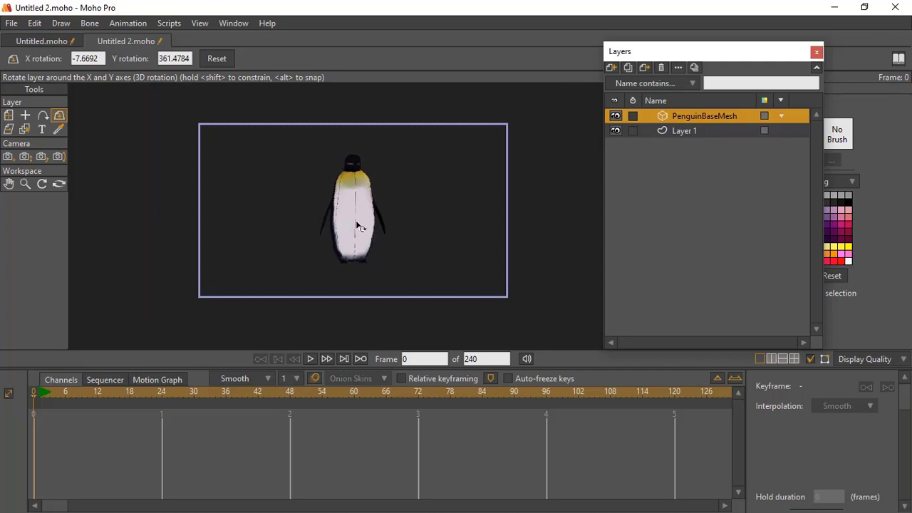
pyautogui.moveTo(165, 218); pyautogui.dragTo(428, 238)
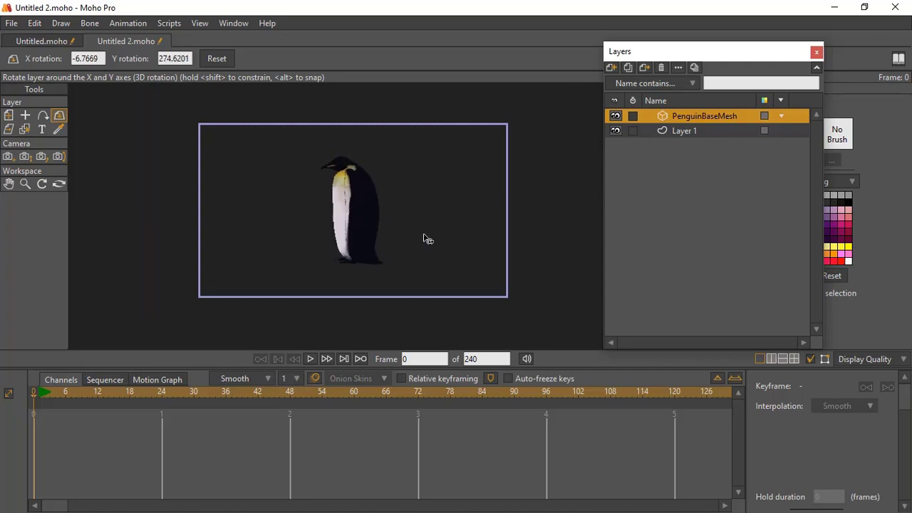
pyautogui.moveTo(344, 240); pyautogui.dragTo(430, 228)
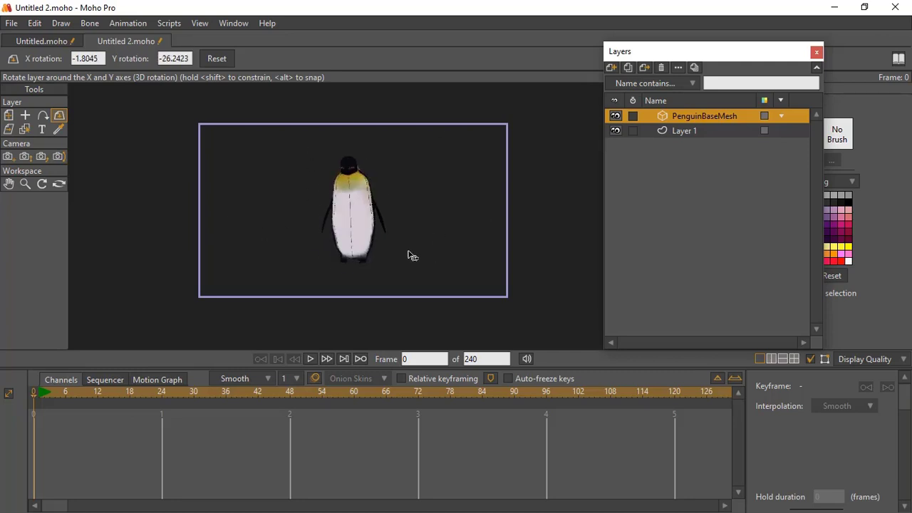
pyautogui.moveTo(412, 255); pyautogui.dragTo(387, 235)
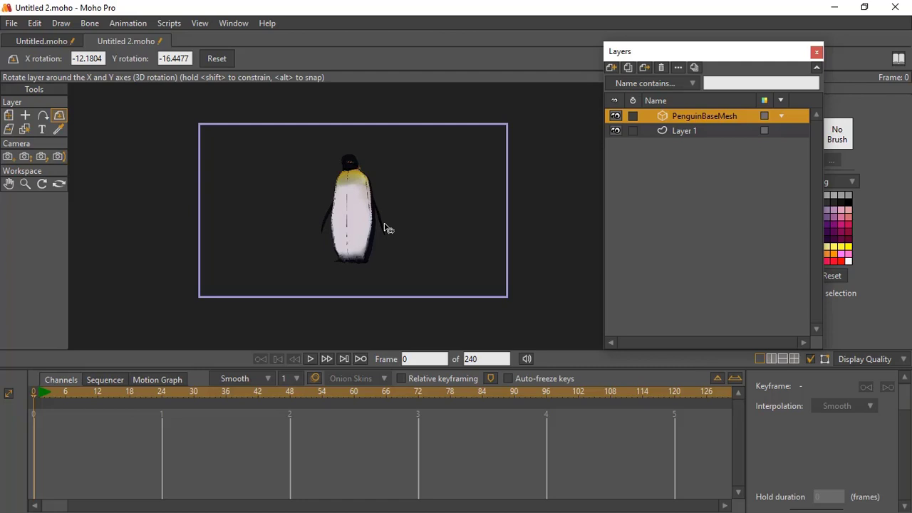
pyautogui.moveTo(385, 229)
pyautogui.mouseDown()
pyautogui.moveTo(442, 220)
pyautogui.moveTo(378, 226)
pyautogui.mouseUp()
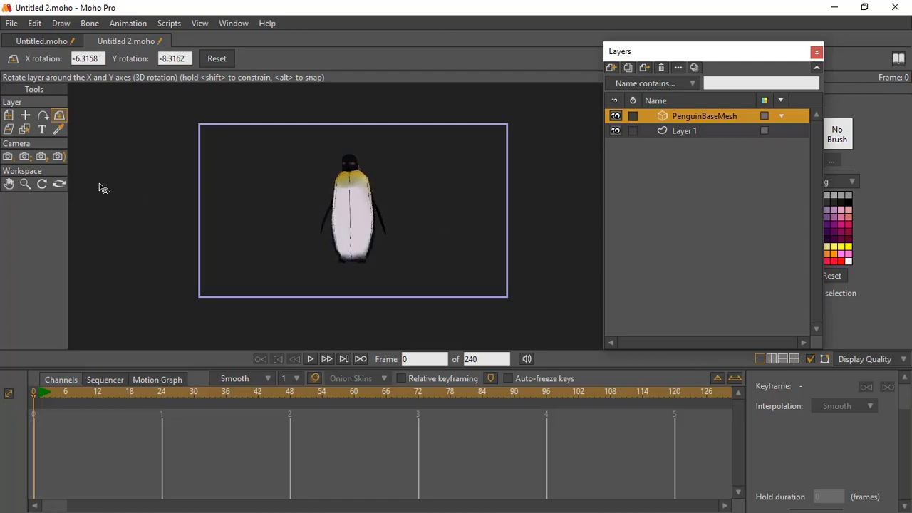
# Shift the penguin right to X 0.3011 and turn it to face front (X -0.9023, Y -9.4251).
pyautogui.click(8, 115)
pyautogui.moveTo(314, 205); pyautogui.dragTo(390, 210)
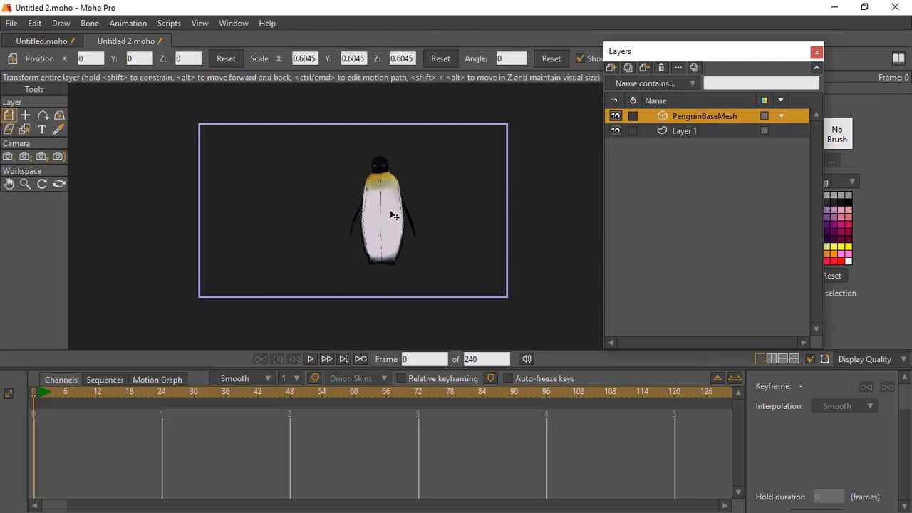
pyautogui.click(59, 115)
pyautogui.moveTo(107, 142); pyautogui.dragTo(345, 214)
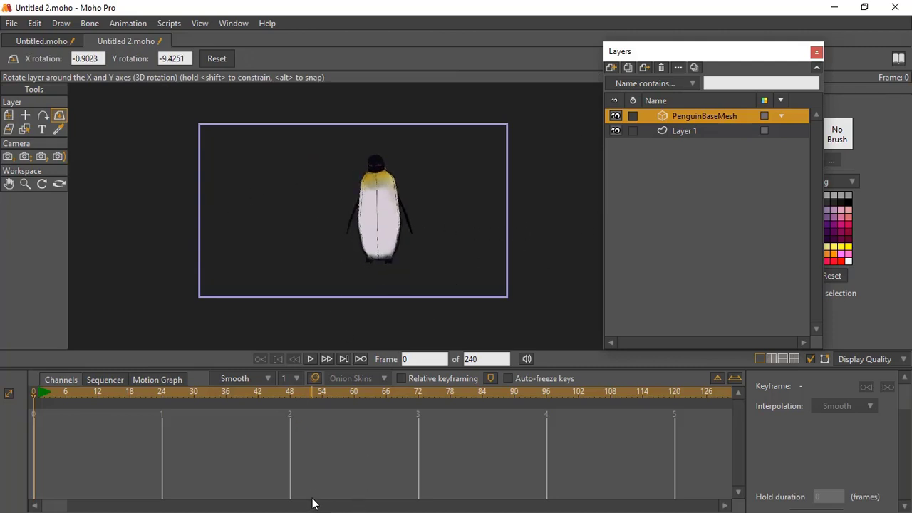
# Import Handgun_obj.obj from 47-obj > obj as a new Handgun_obj 3D layer.
pyautogui.click(834, 7)
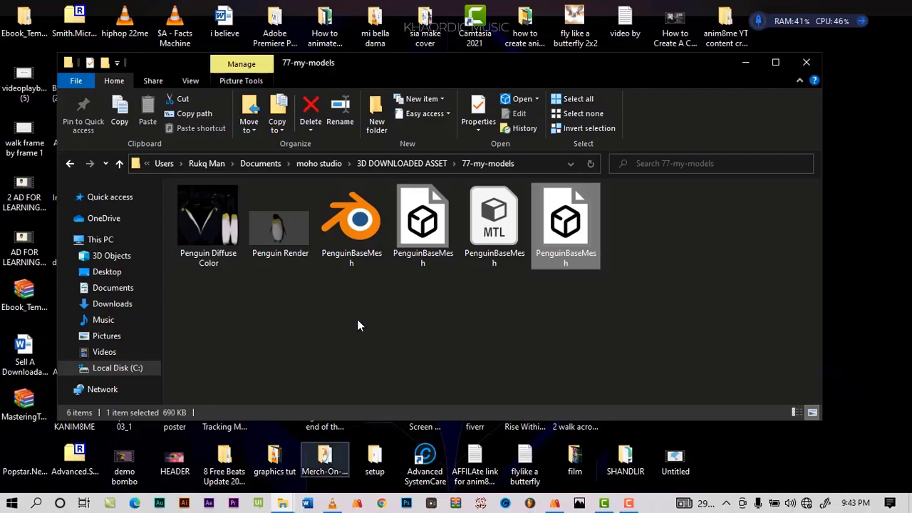
pyautogui.click(119, 164)
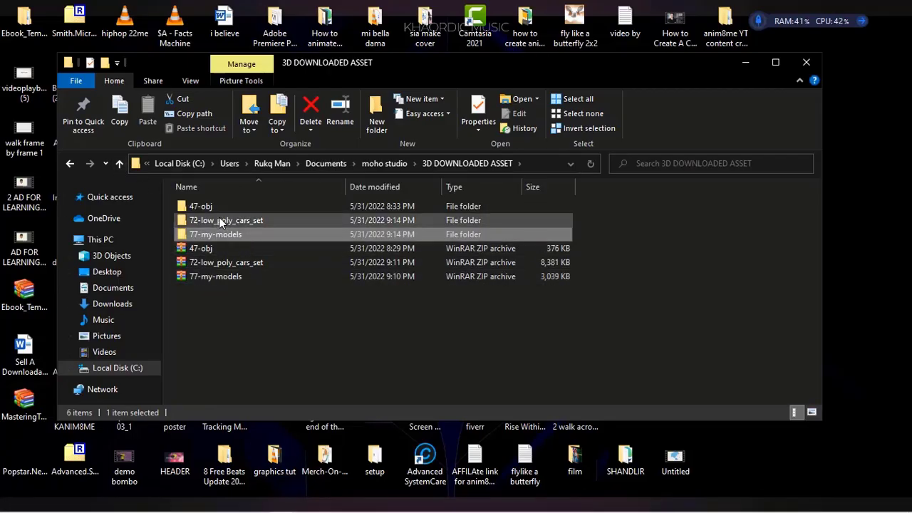
pyautogui.click(200, 208)
pyautogui.doubleClick(200, 207)
pyautogui.doubleClick(202, 205)
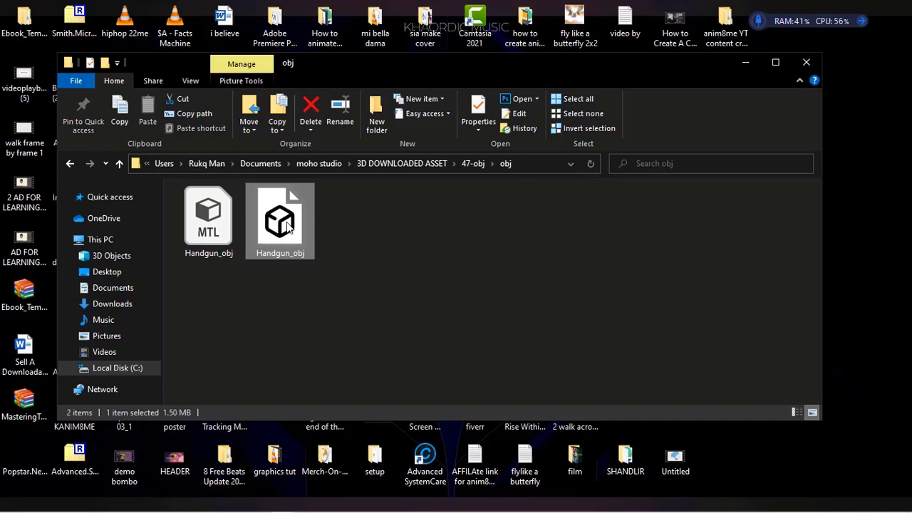
pyautogui.moveTo(293, 249); pyautogui.dragTo(380, 255)
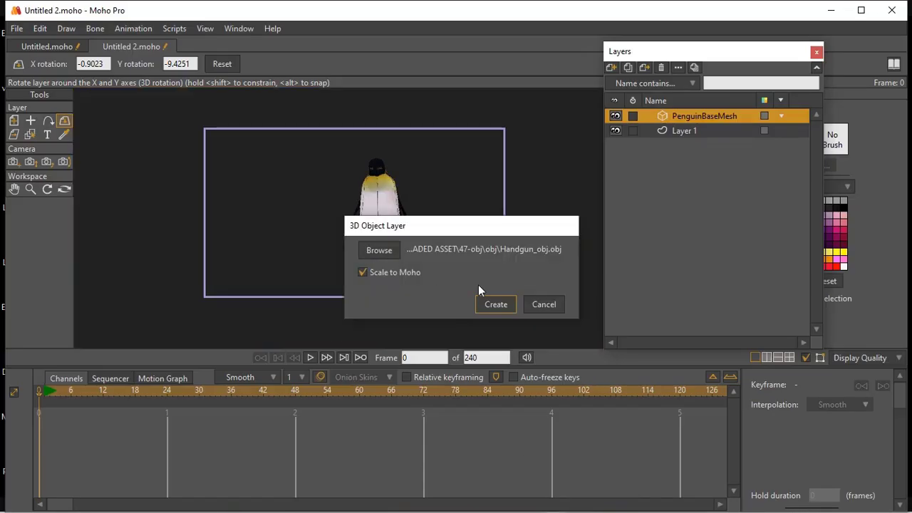
pyautogui.click(496, 305)
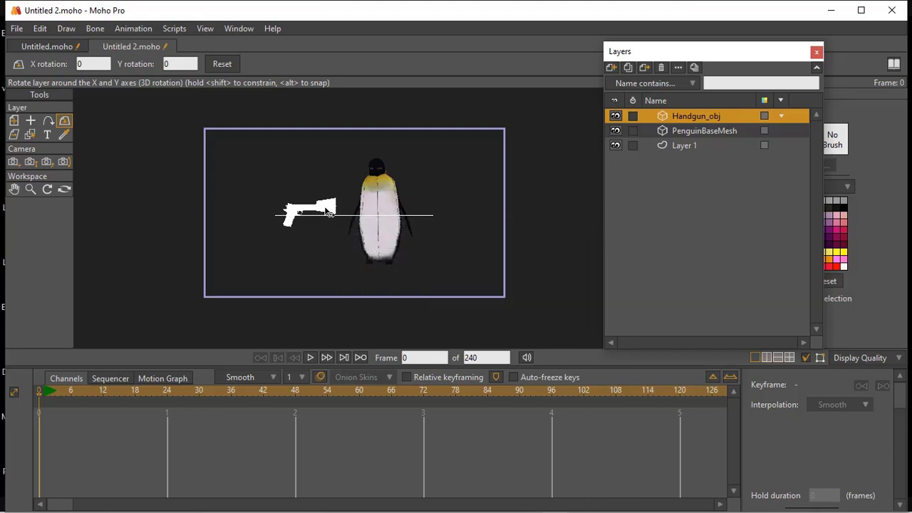
# Hide the penguin, rotate and zoom in on the handgun, and move it to X 0.3571, Y 0.0249.
pyautogui.click(616, 131)
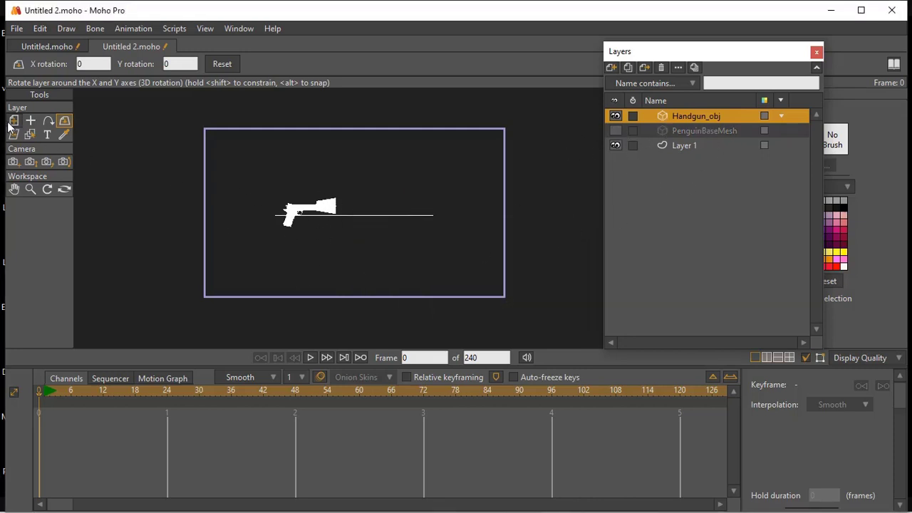
pyautogui.moveTo(307, 216); pyautogui.dragTo(257, 212)
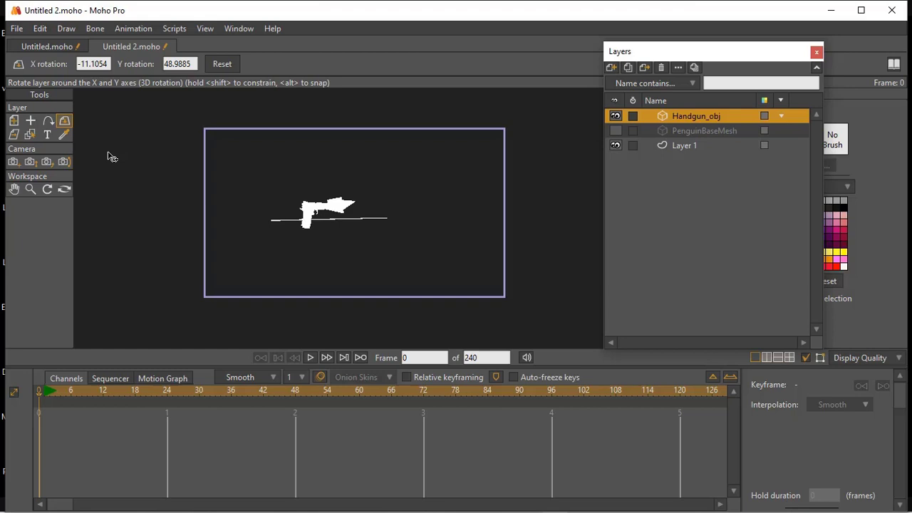
pyautogui.click(30, 162)
pyautogui.moveTo(332, 247); pyautogui.dragTo(19, 155)
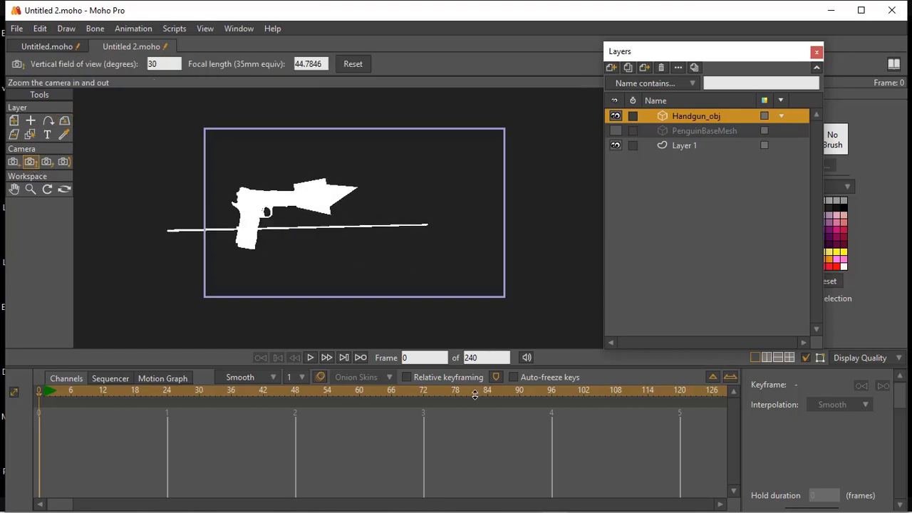
pyautogui.click(13, 120)
pyautogui.moveTo(240, 197); pyautogui.dragTo(334, 208)
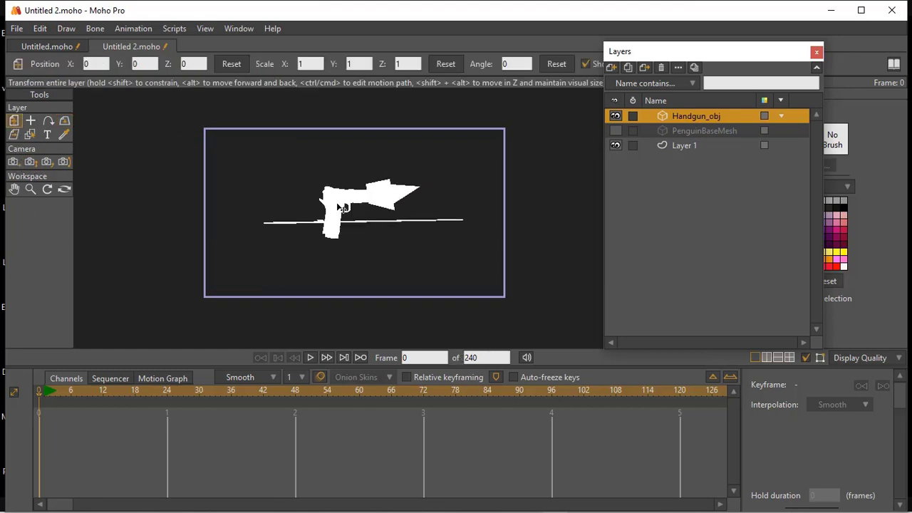
# In the handgun's Material settings, cycle through Fire.001, Material.001 and Material.004, shifting the gun left.
pyautogui.doubleClick(662, 115)
pyautogui.click(633, 39)
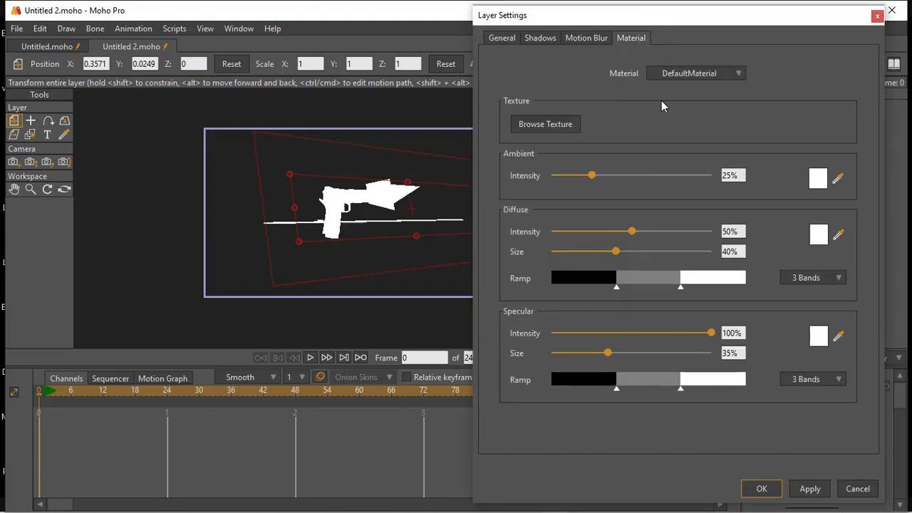
pyautogui.click(741, 74)
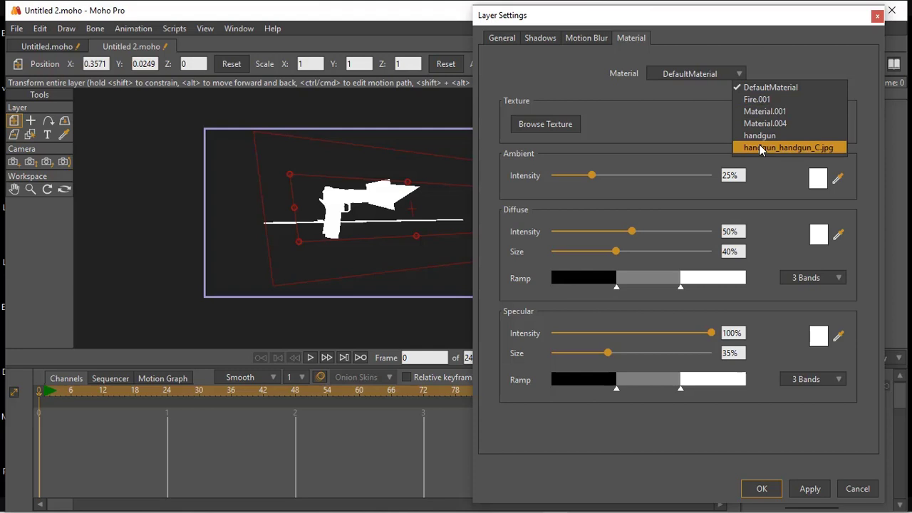
pyautogui.click(755, 101)
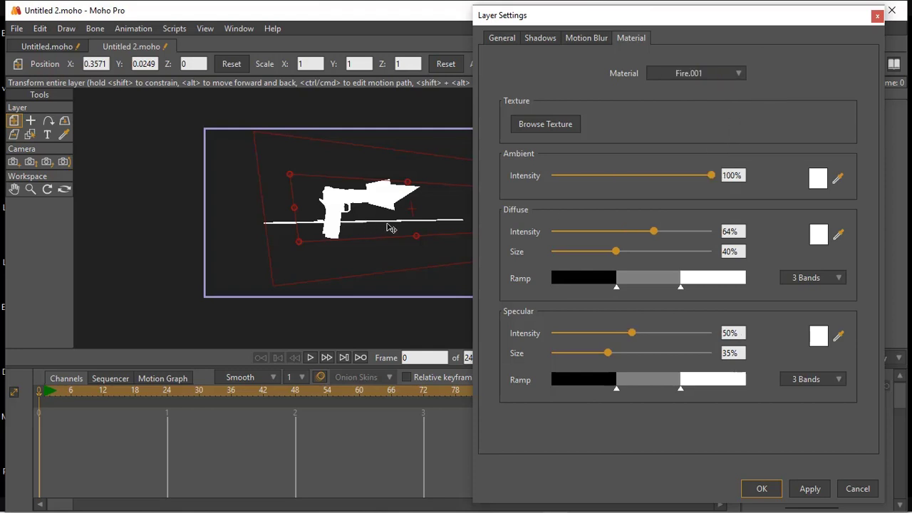
pyautogui.moveTo(362, 233); pyautogui.dragTo(336, 201)
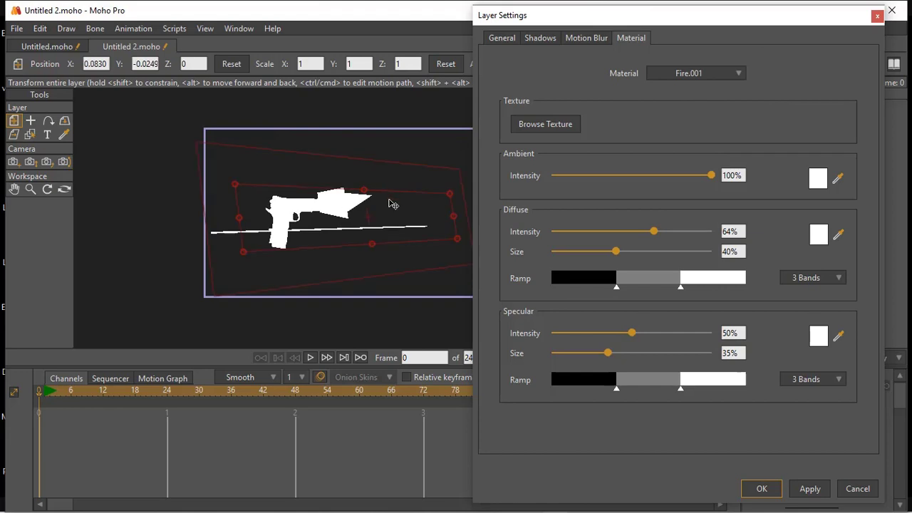
pyautogui.click(739, 74)
pyautogui.click(745, 116)
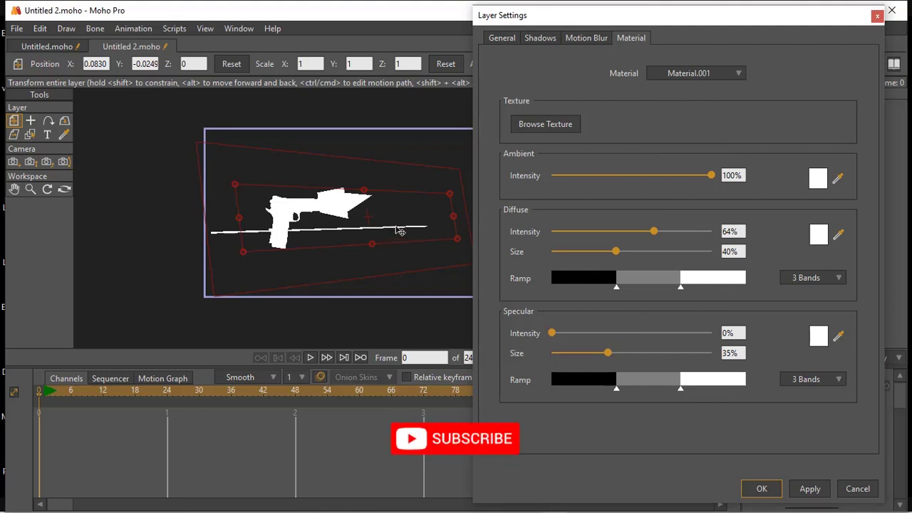
pyautogui.click(739, 73)
pyautogui.click(760, 124)
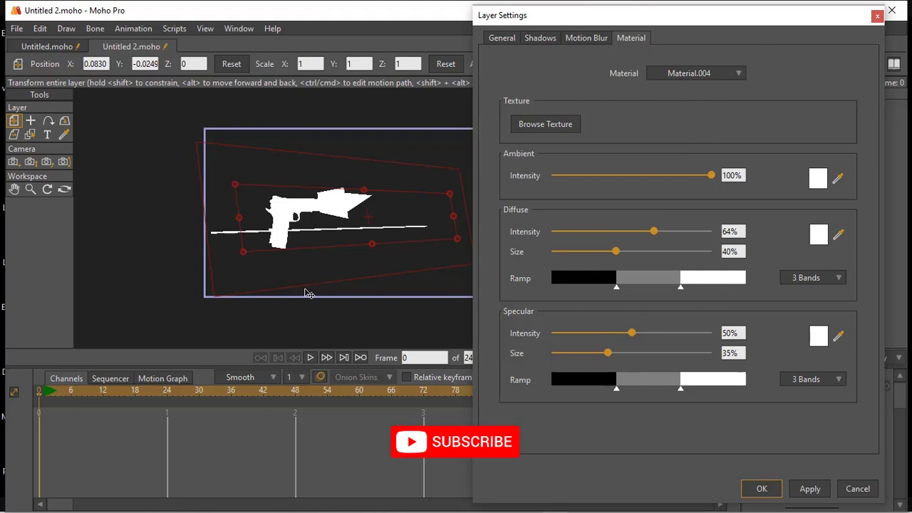
# Rotate the handgun in 3D to X -20.8226, Y 41.4807.
pyautogui.click(64, 121)
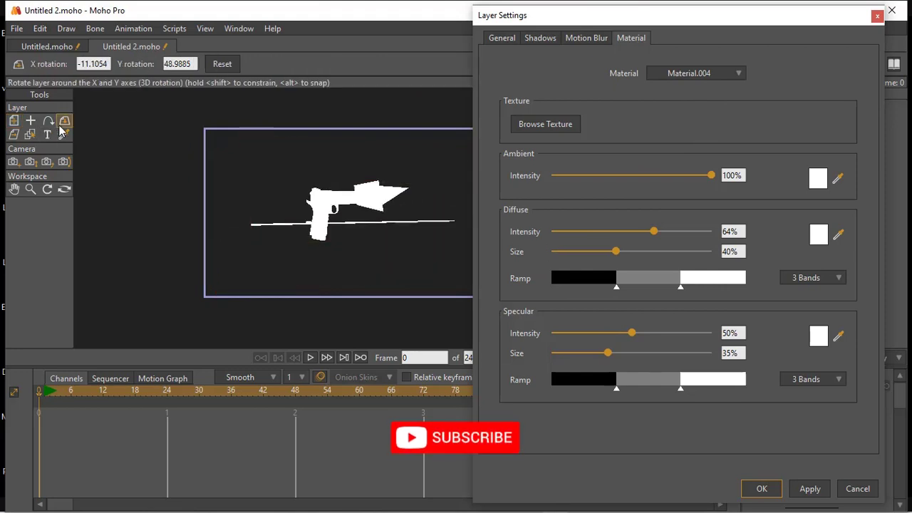
pyautogui.moveTo(342, 243)
pyautogui.mouseDown()
pyautogui.moveTo(417, 261)
pyautogui.moveTo(414, 245)
pyautogui.moveTo(287, 238)
pyautogui.moveTo(259, 195)
pyautogui.moveTo(337, 226)
pyautogui.moveTo(342, 240)
pyautogui.mouseUp()
pyautogui.scroll(8, 342, 241)
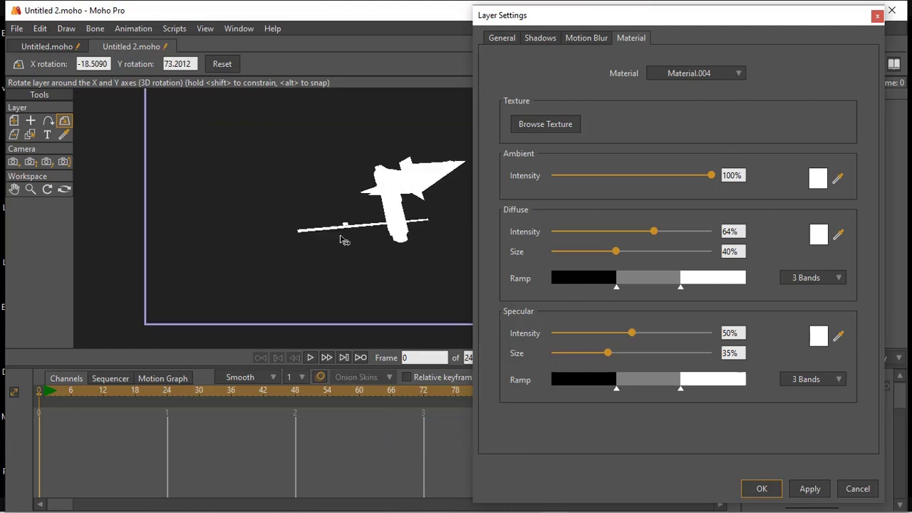
pyautogui.moveTo(299, 211); pyautogui.dragTo(379, 299)
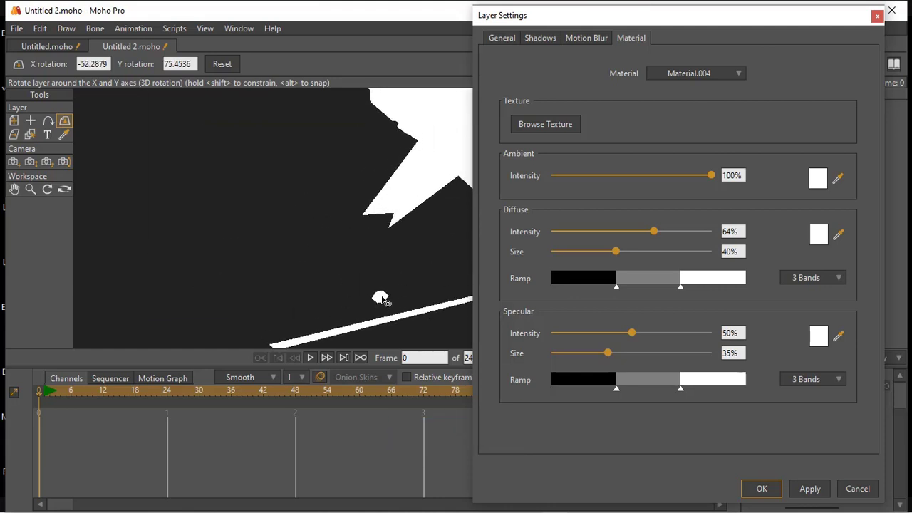
pyautogui.scroll(-6, 261, 235)
pyautogui.scroll(-3, 396, 262)
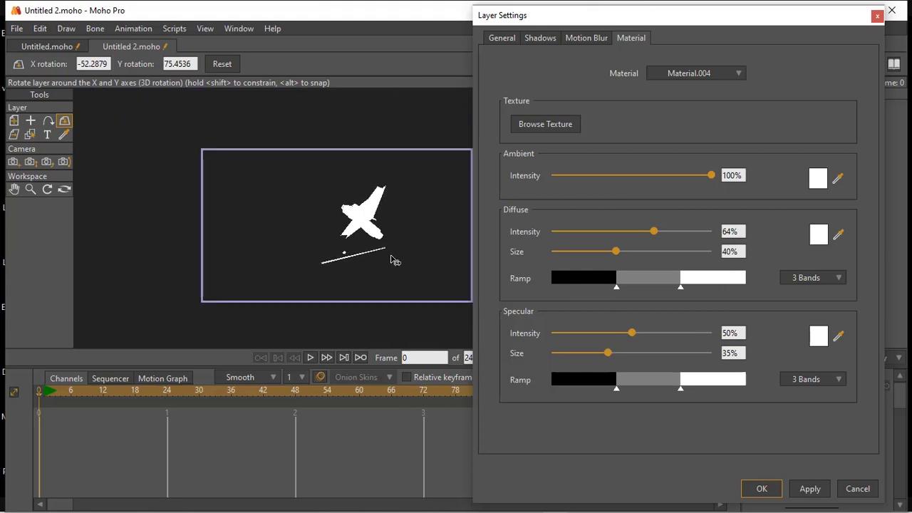
pyautogui.moveTo(393, 259); pyautogui.dragTo(292, 303)
# Select the handgun material, then the handgun_handgun_C.jpg material.
pyautogui.click(736, 76)
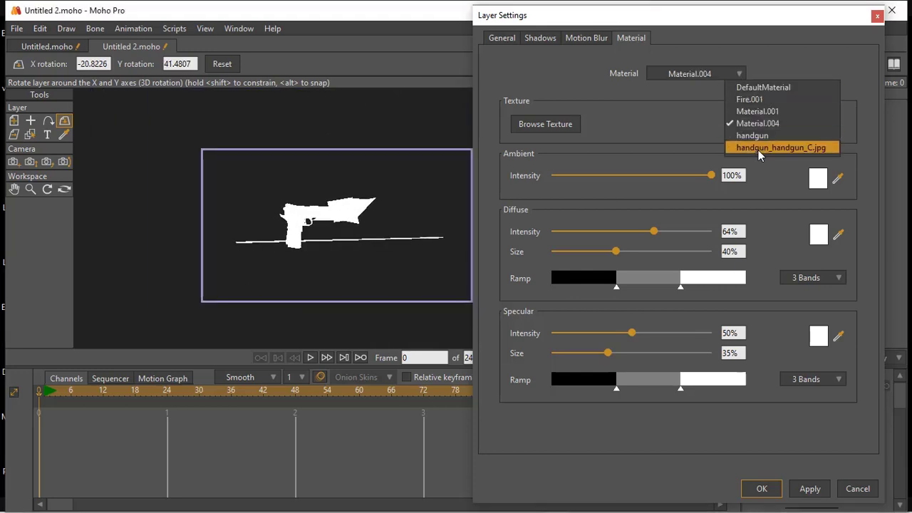
pyautogui.click(748, 130)
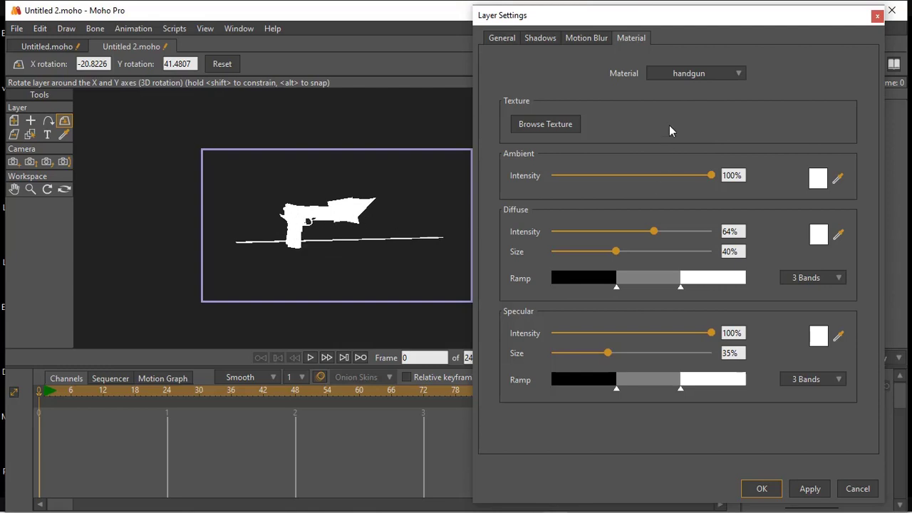
pyautogui.click(691, 74)
pyautogui.click(702, 144)
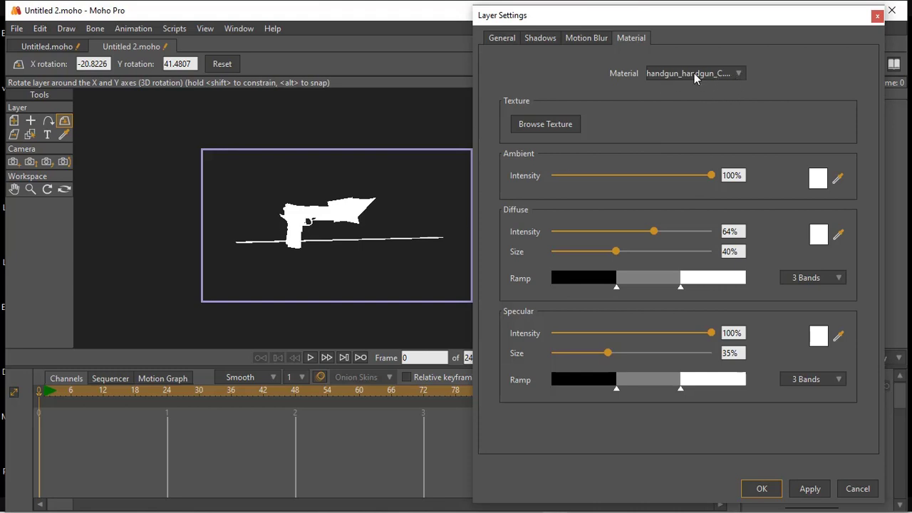
# Apply the Penguin Diffuse Color image as the texture for handgun_handgun_C.jpg.
pyautogui.click(533, 126)
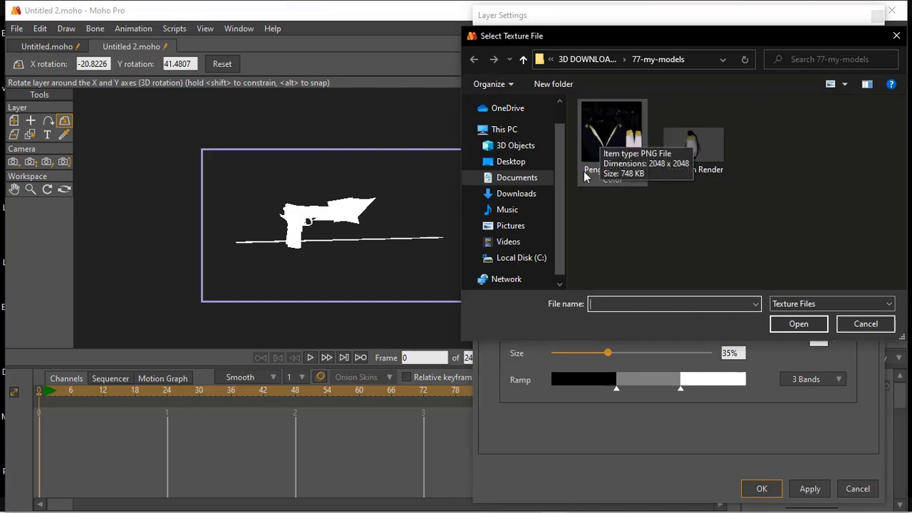
pyautogui.click(620, 142)
pyautogui.click(794, 322)
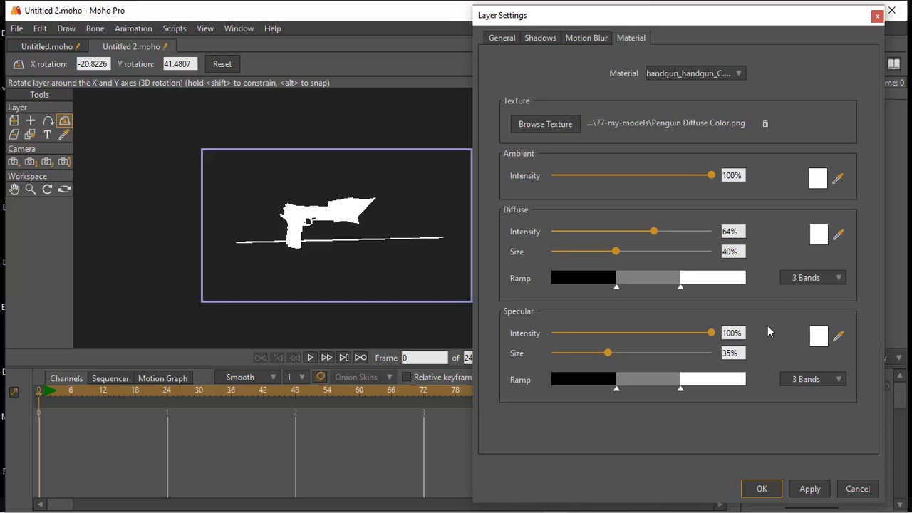
pyautogui.click(809, 489)
pyautogui.scroll(3, 294, 221)
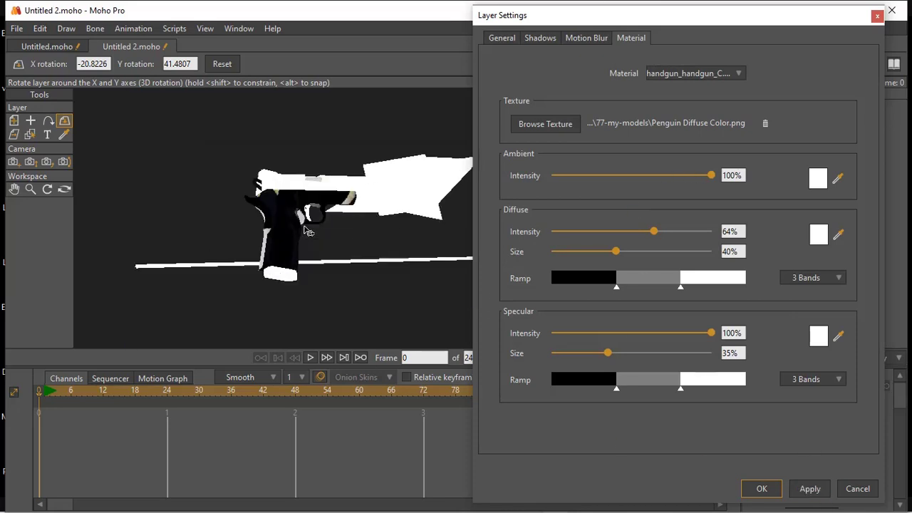
pyautogui.scroll(2, 295, 221)
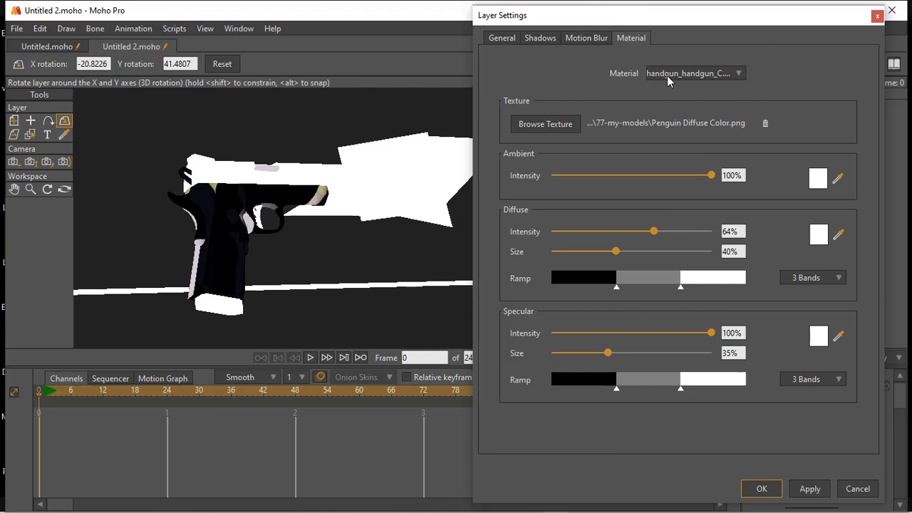
# Texture the handgun material with Penguin Render.png.
pyautogui.click(705, 76)
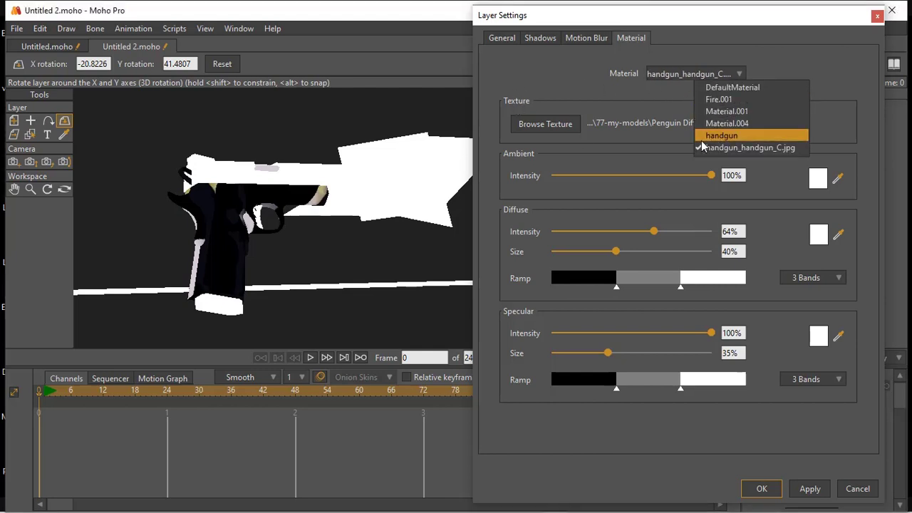
pyautogui.click(722, 136)
pyautogui.click(546, 124)
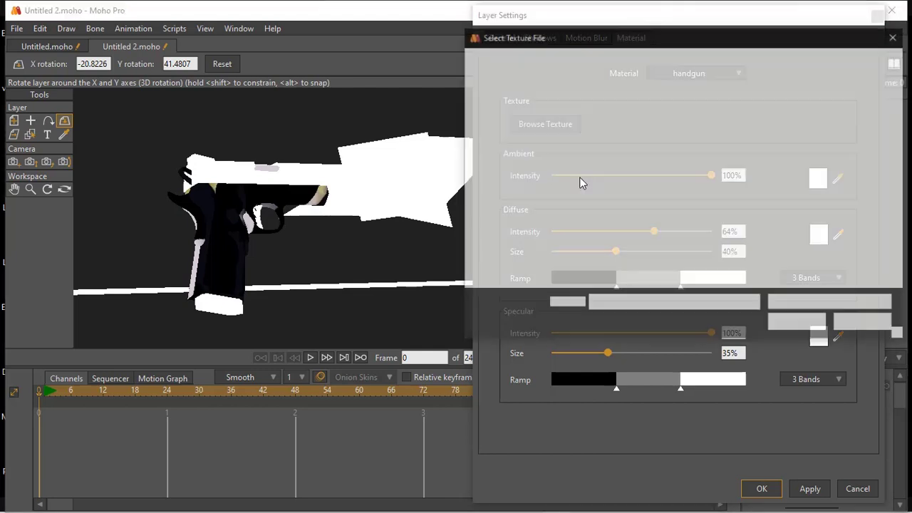
pyautogui.click(606, 142)
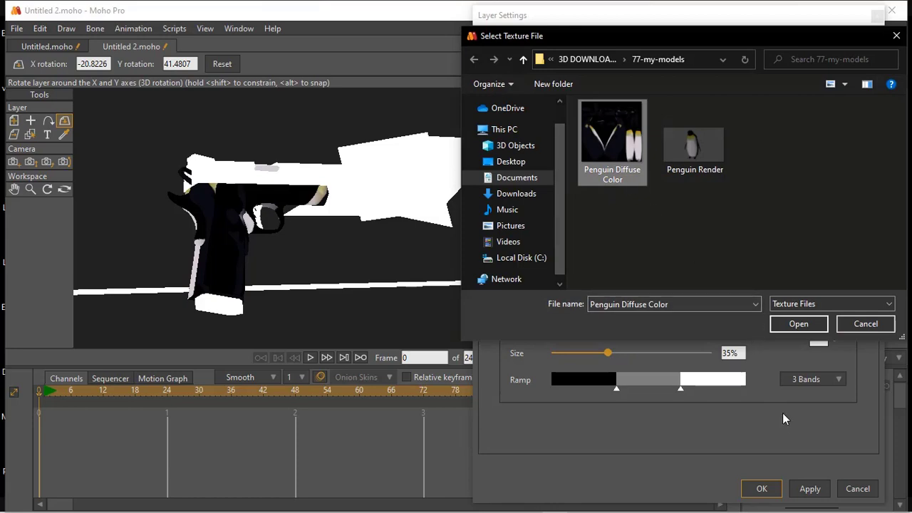
pyautogui.click(695, 150)
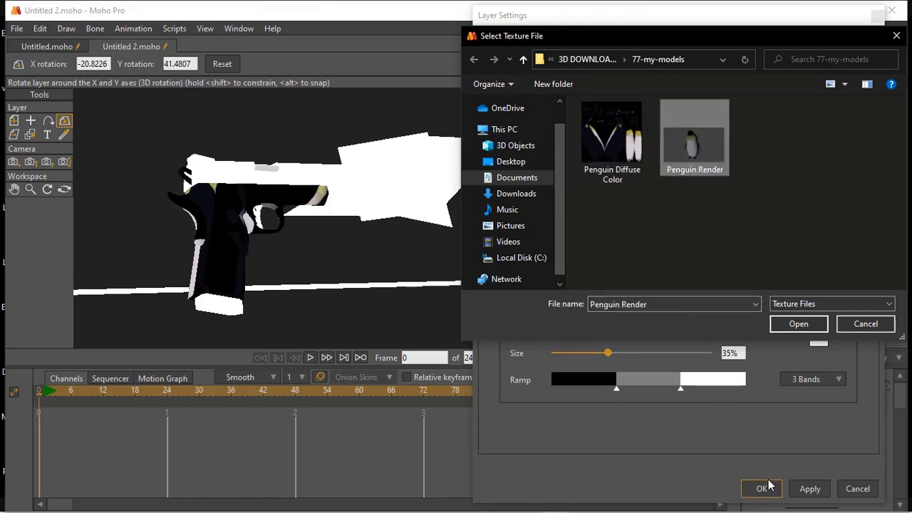
pyautogui.click(799, 323)
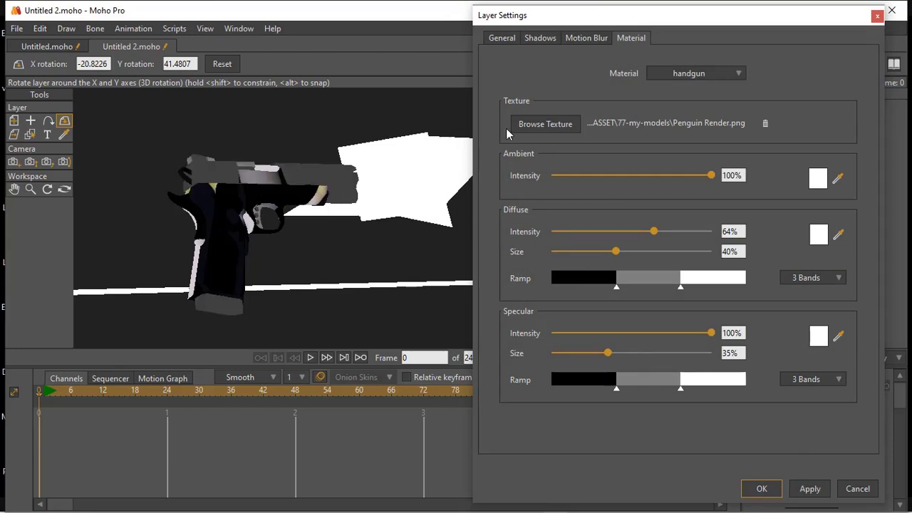
# Texture Material.004 with Penguin Diffuse Color.png and confirm the settings.
pyautogui.click(737, 74)
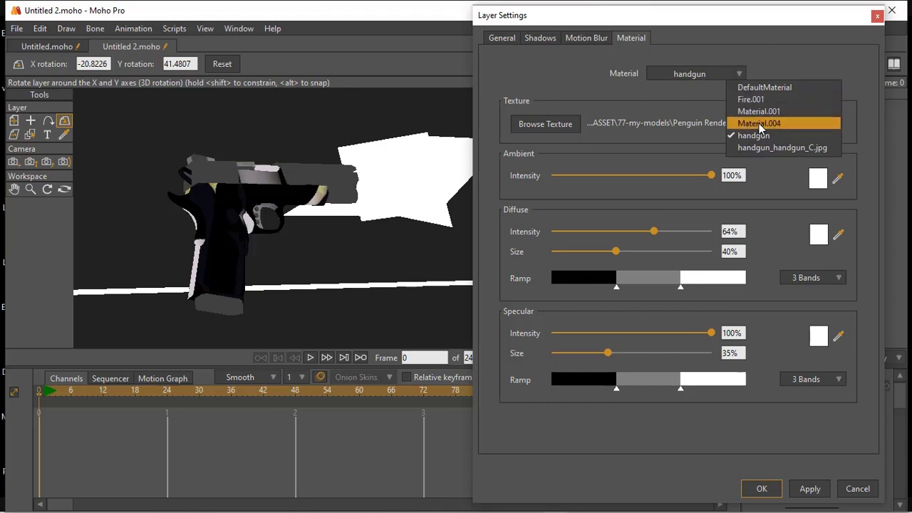
pyautogui.click(759, 124)
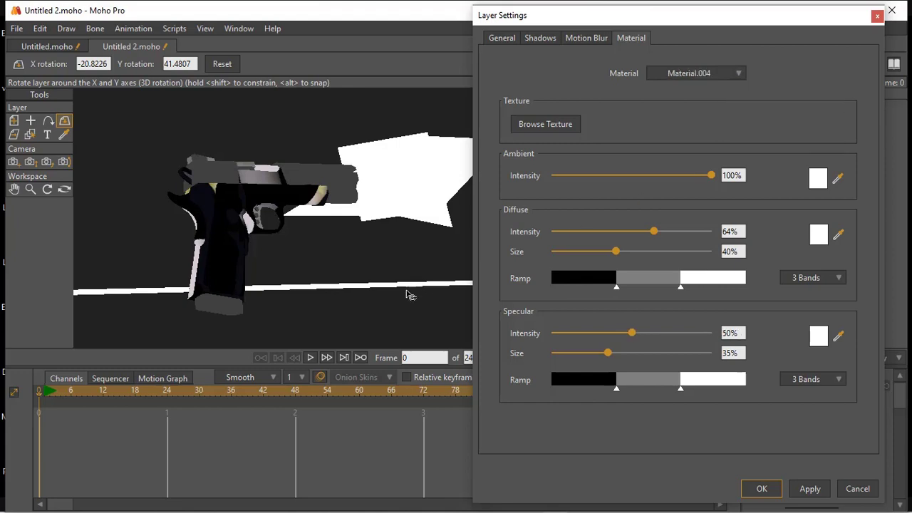
pyautogui.click(549, 125)
pyautogui.click(611, 137)
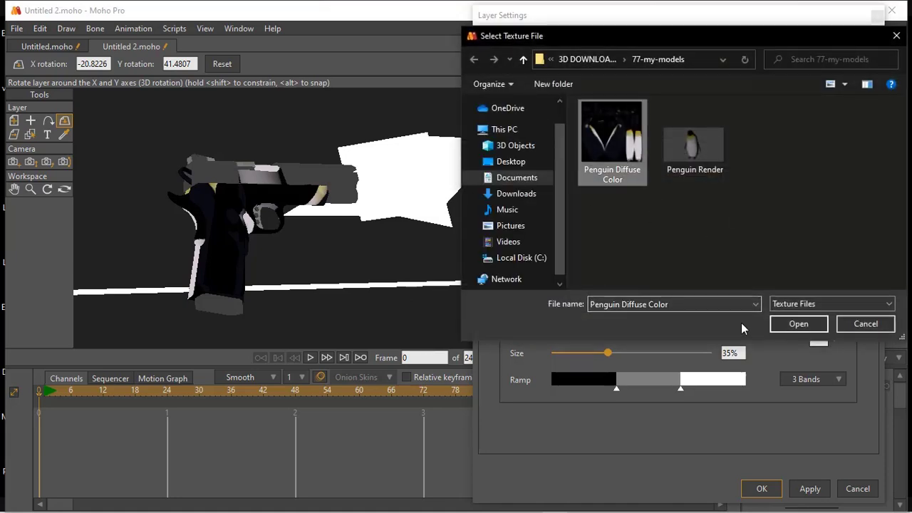
pyautogui.click(789, 326)
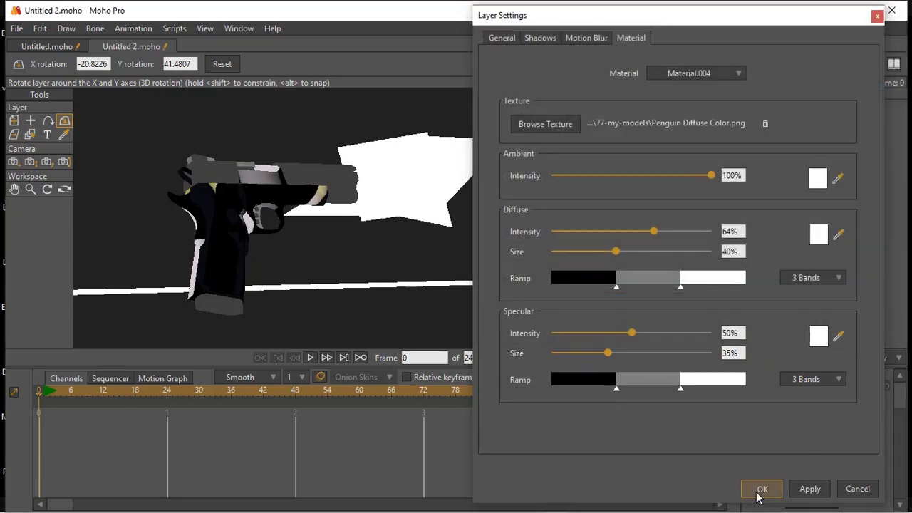
pyautogui.click(762, 489)
pyautogui.moveTo(498, 257); pyautogui.dragTo(491, 213)
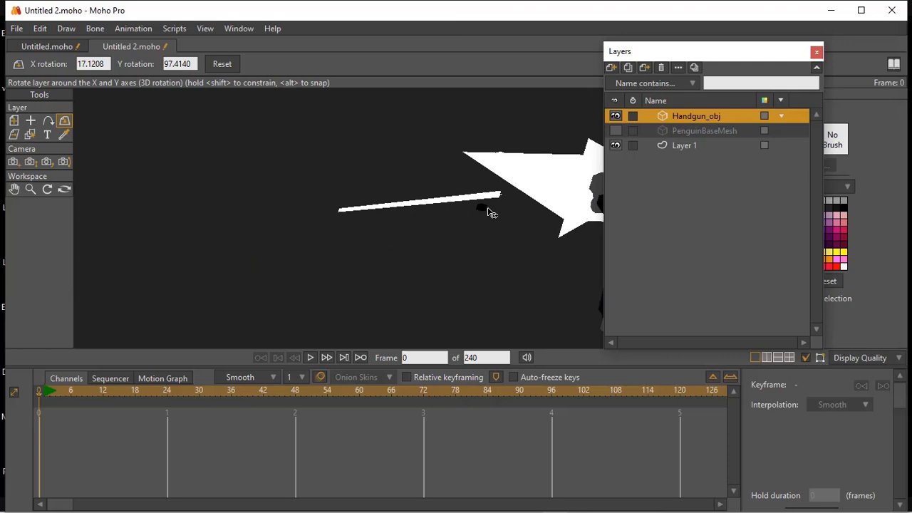
# Texture Material.001 with Penguin Diffuse Color.png, then apply and confirm.
pyautogui.doubleClick(672, 118)
pyautogui.click(631, 38)
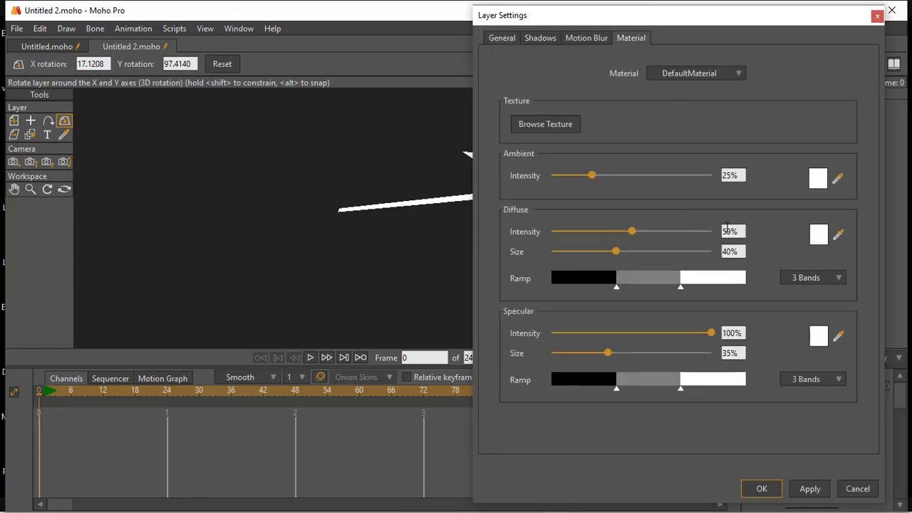
pyautogui.click(695, 73)
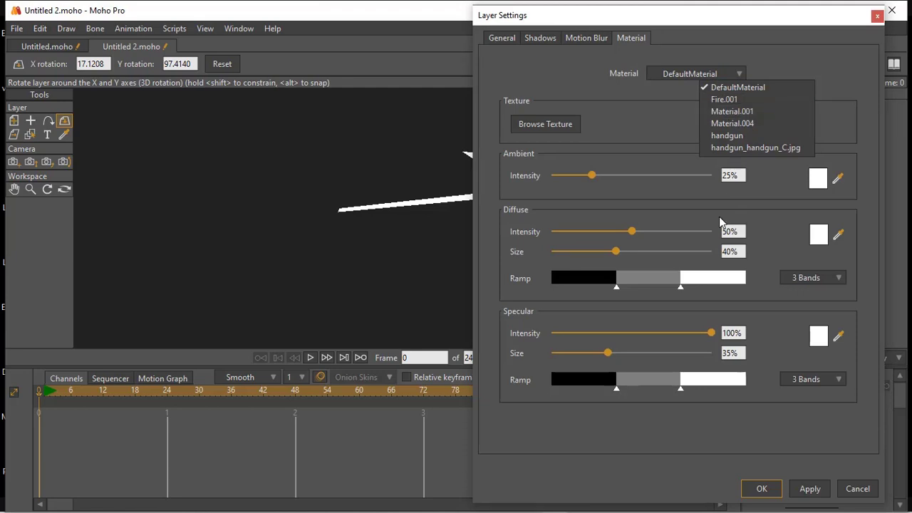
pyautogui.click(732, 112)
pyautogui.click(555, 125)
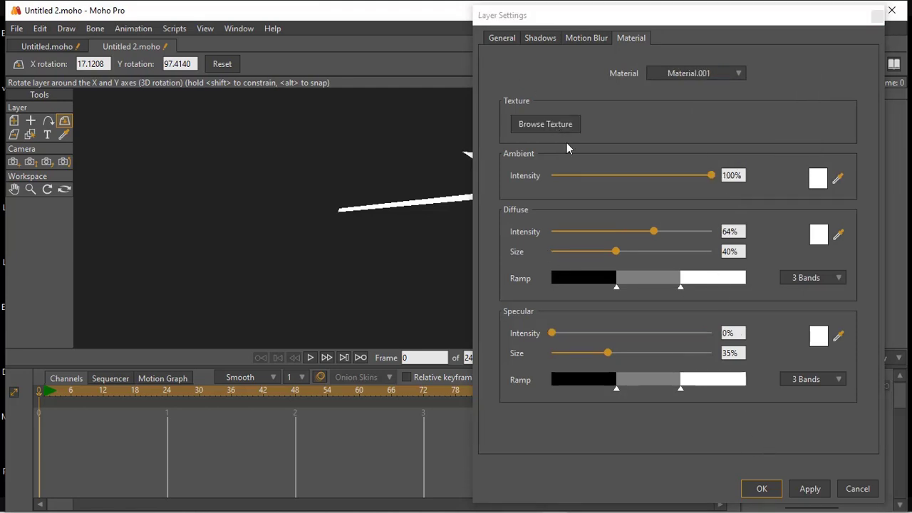
pyautogui.click(603, 160)
pyautogui.click(801, 323)
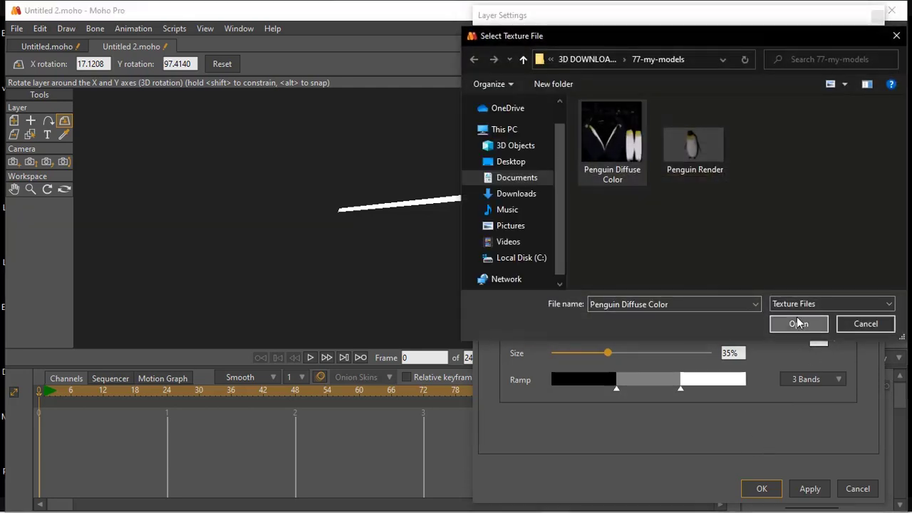
pyautogui.click(810, 489)
pyautogui.click(761, 489)
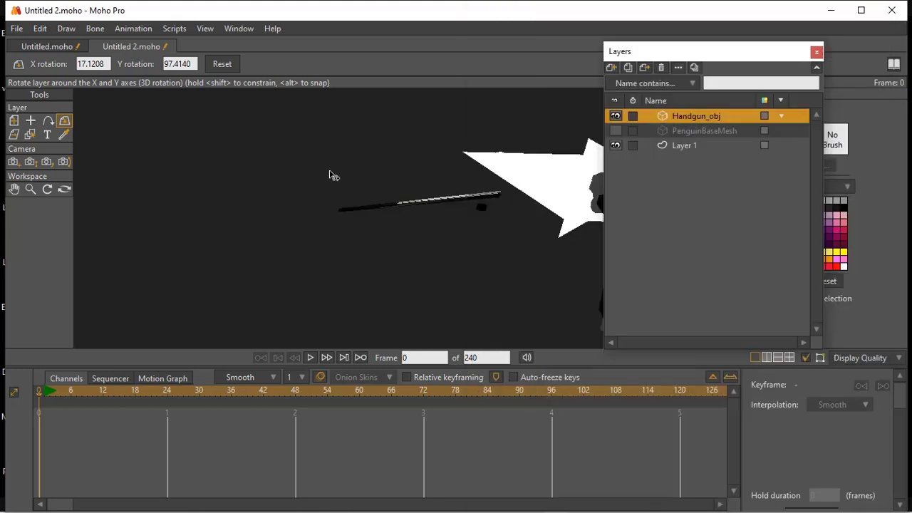
# Rotate the textured handgun to X 20.3599, Y 28.3420 and reopen its layer settings.
pyautogui.moveTo(336, 177); pyautogui.dragTo(335, 219)
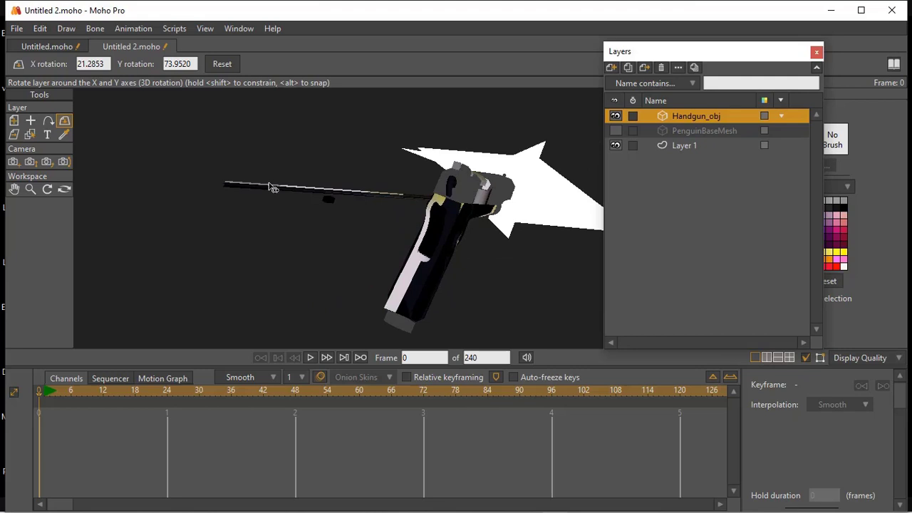
pyautogui.moveTo(264, 193); pyautogui.dragTo(366, 245)
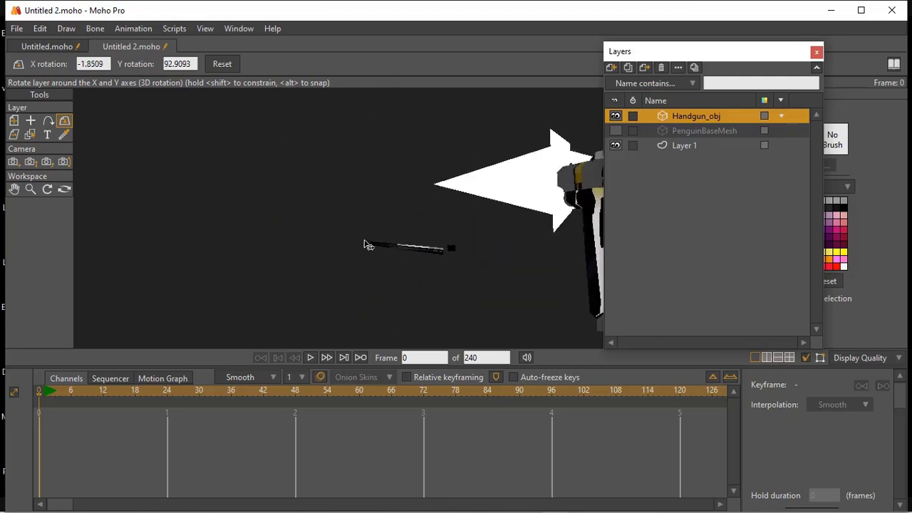
pyautogui.moveTo(253, 221); pyautogui.dragTo(242, 218)
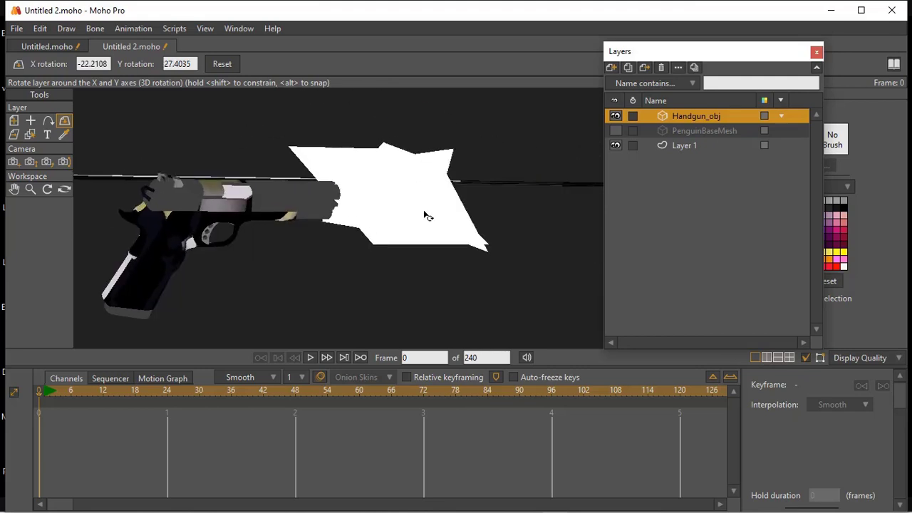
pyautogui.moveTo(425, 214); pyautogui.dragTo(393, 160)
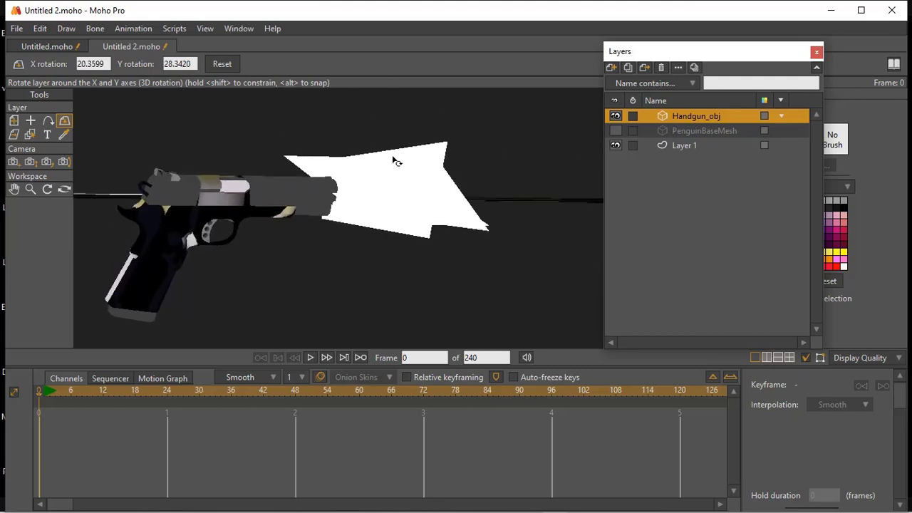
pyautogui.doubleClick(669, 115)
# Select the Fire.001 material and set its ambient colour to yellow.
pyautogui.click(631, 38)
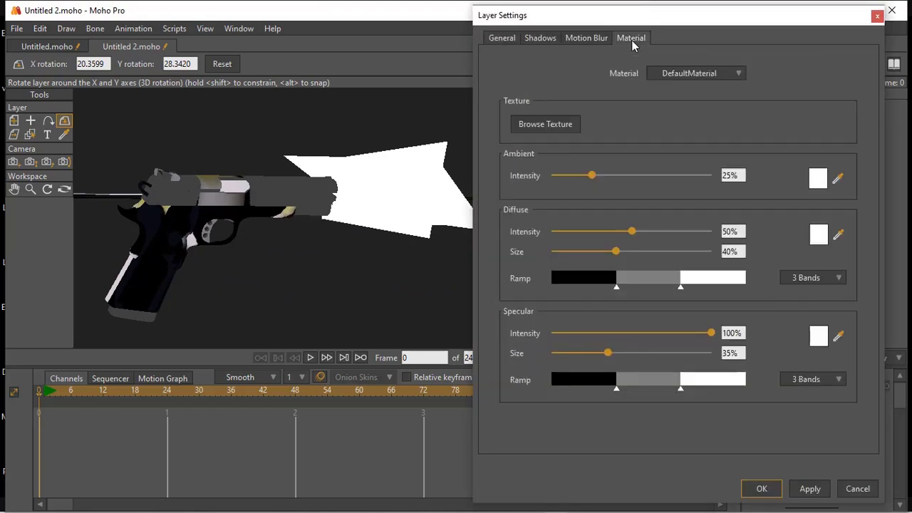
pyautogui.click(689, 73)
pyautogui.click(698, 100)
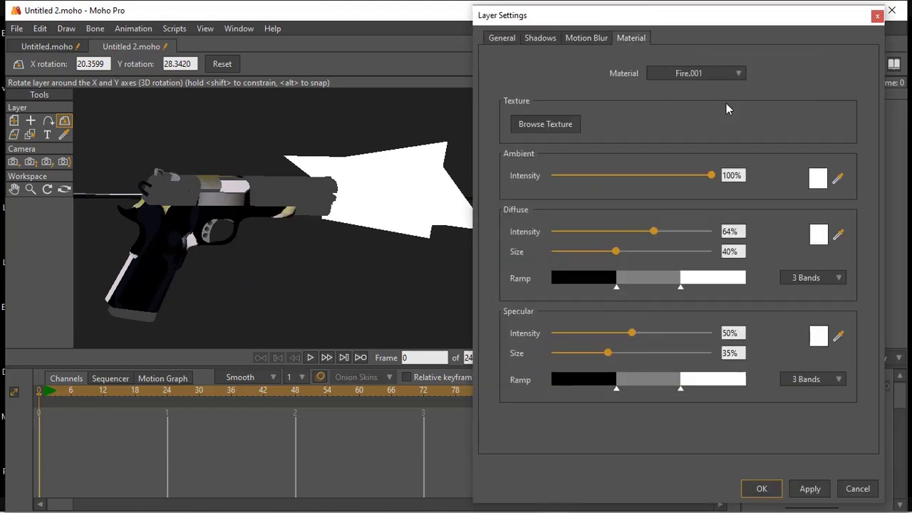
pyautogui.moveTo(288, 184); pyautogui.dragTo(264, 181)
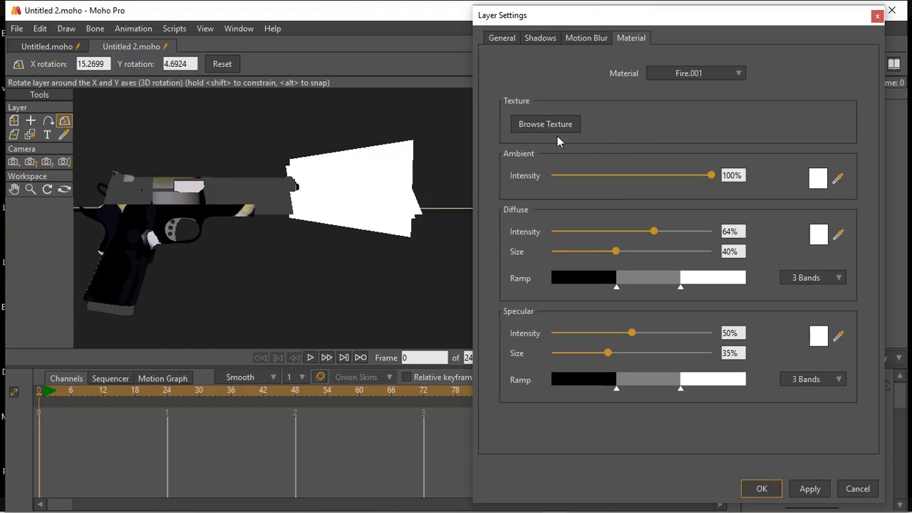
pyautogui.click(810, 184)
pyautogui.moveTo(749, 205); pyautogui.dragTo(755, 225)
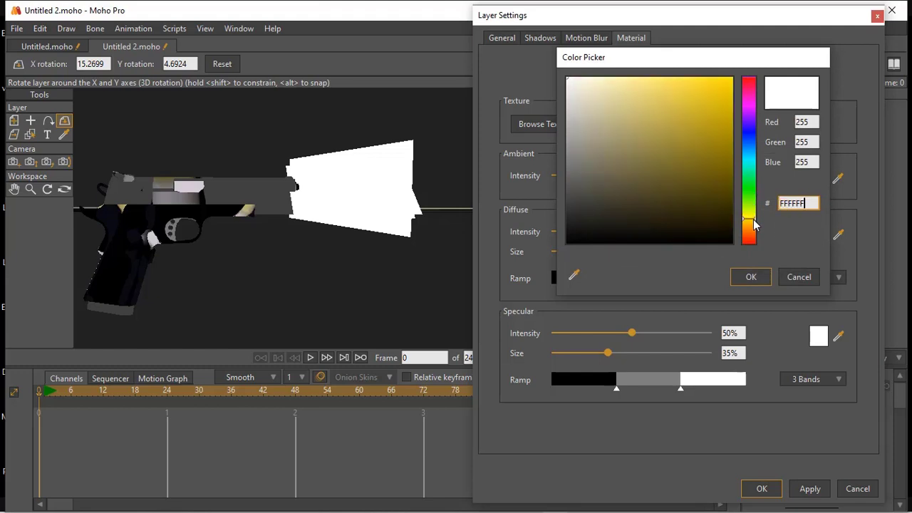
pyautogui.click(689, 94)
pyautogui.click(760, 279)
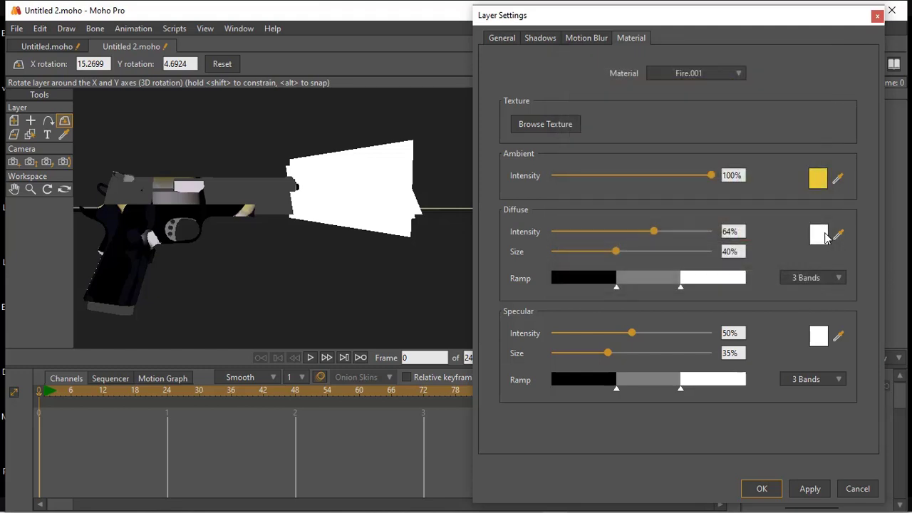
# Set Fire.001's diffuse and specular colours to yellow, then apply and close.
pyautogui.click(824, 236)
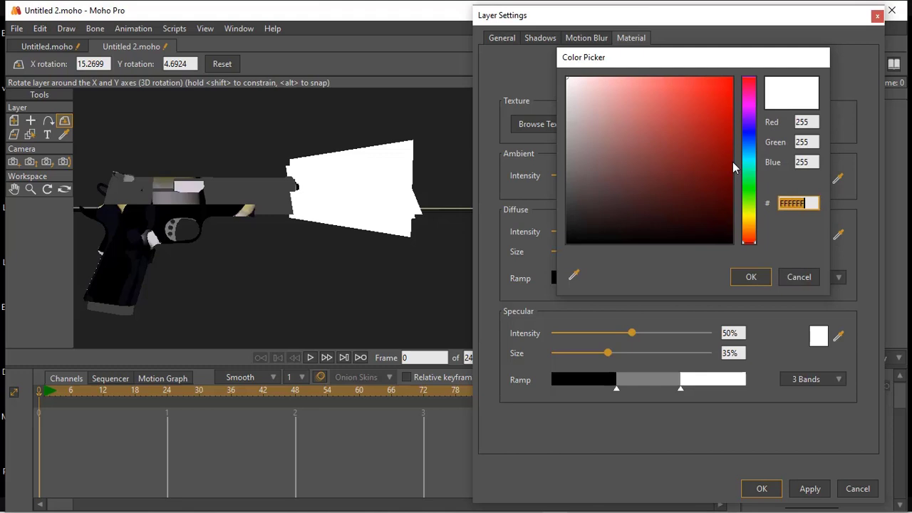
pyautogui.moveTo(750, 221); pyautogui.dragTo(750, 216)
pyautogui.click(711, 100)
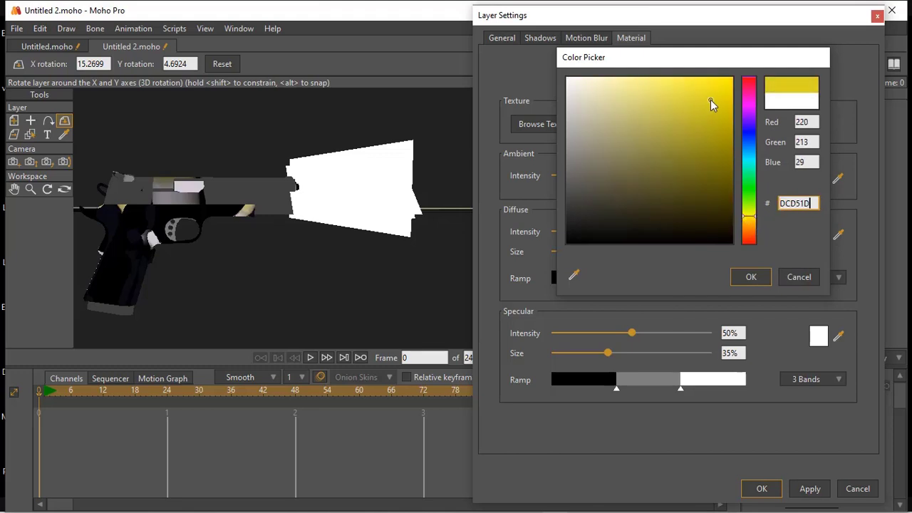
pyautogui.click(750, 279)
pyautogui.click(818, 336)
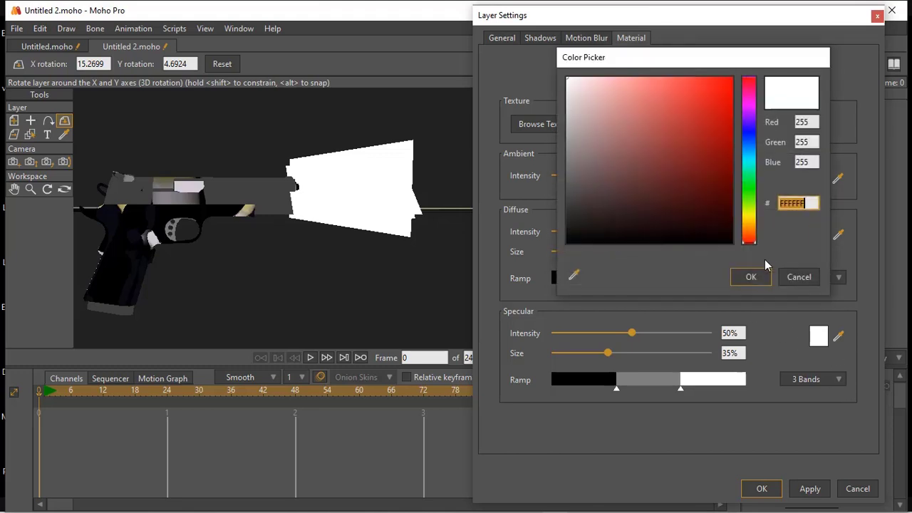
pyautogui.click(750, 214)
pyautogui.click(713, 109)
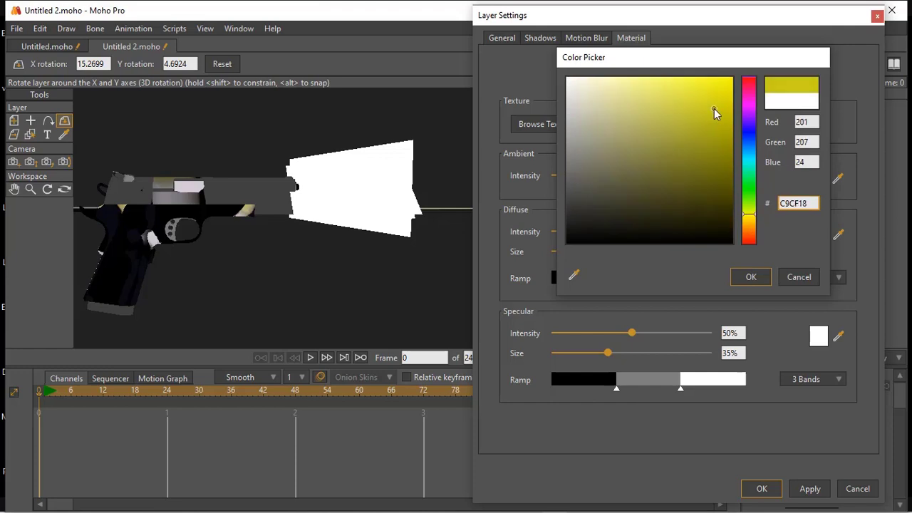
pyautogui.press('Return')
pyautogui.click(810, 489)
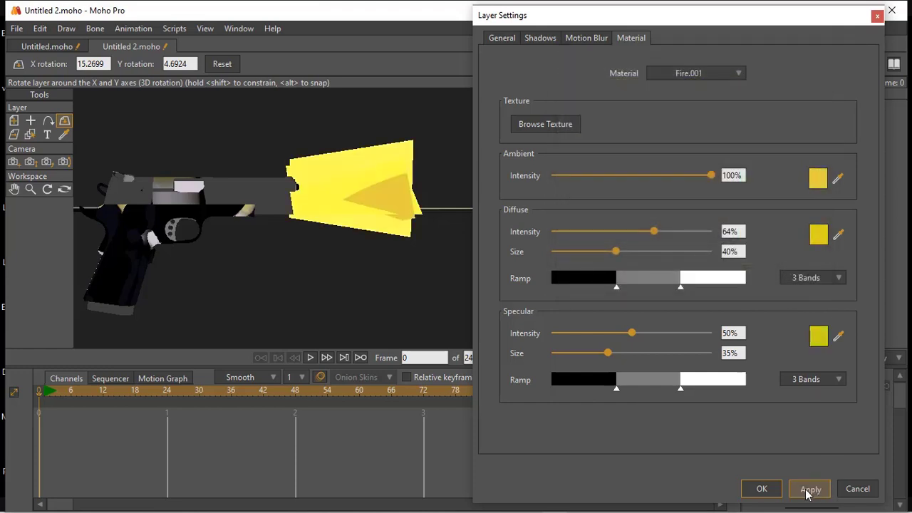
pyautogui.click(762, 489)
# Rotate the Handgun_obj layer to X 354.91, Y 33.0344, side-on with the yellow flash pointing right.
pyautogui.moveTo(363, 250); pyautogui.dragTo(489, 261)
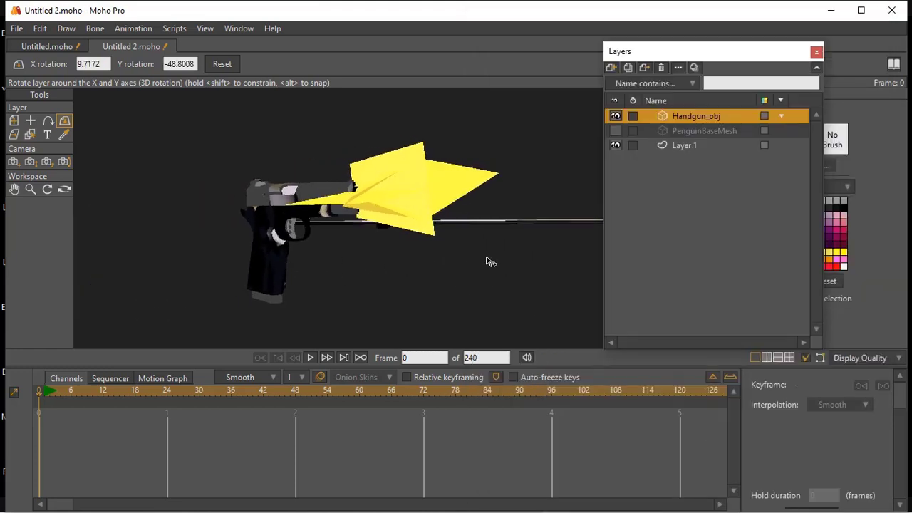
pyautogui.moveTo(322, 228); pyautogui.dragTo(346, 238)
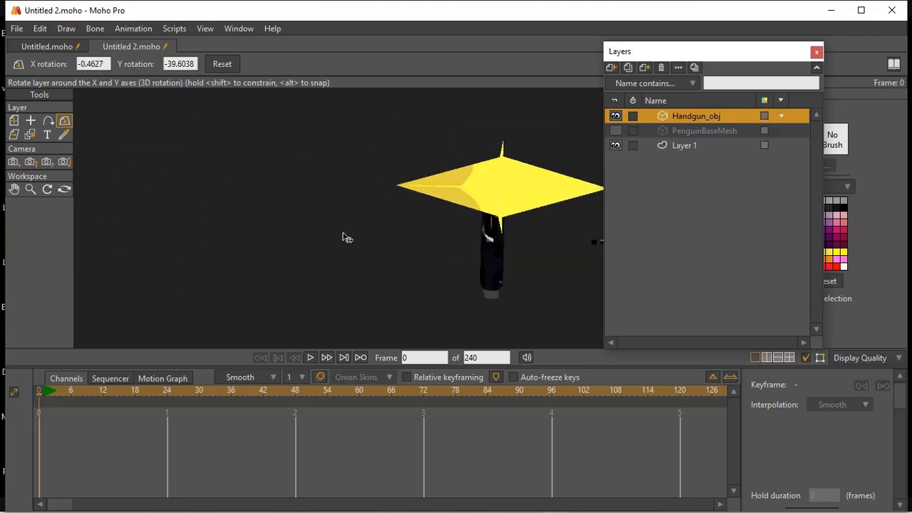
pyautogui.moveTo(559, 244); pyautogui.dragTo(560, 212)
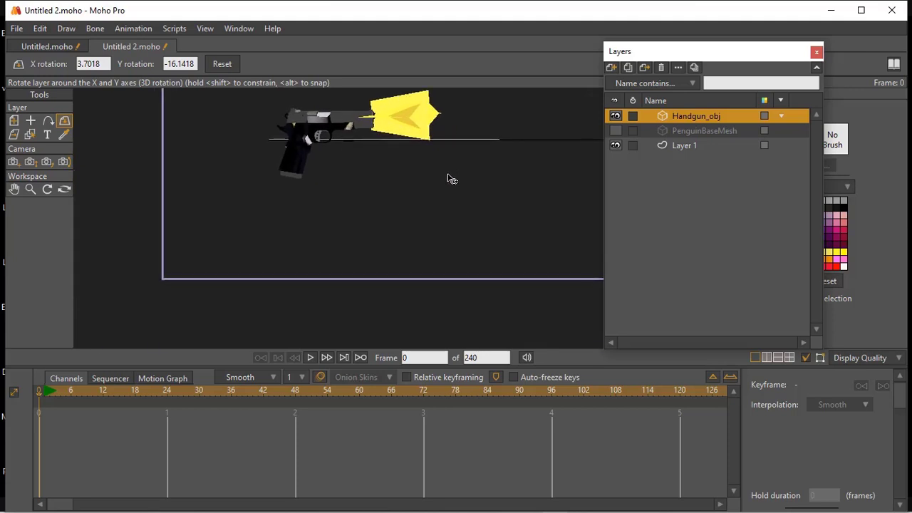
pyautogui.moveTo(425, 235); pyautogui.dragTo(582, 285)
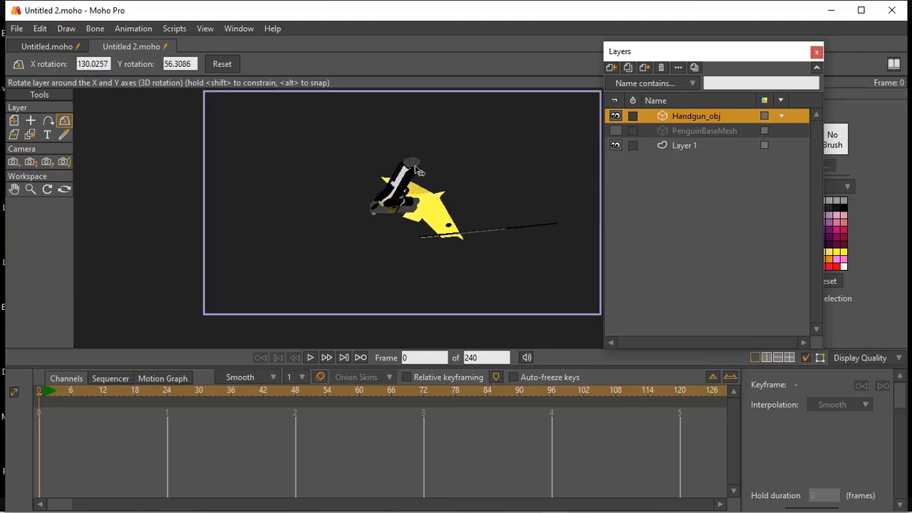
pyautogui.moveTo(445, 183); pyautogui.dragTo(467, 238)
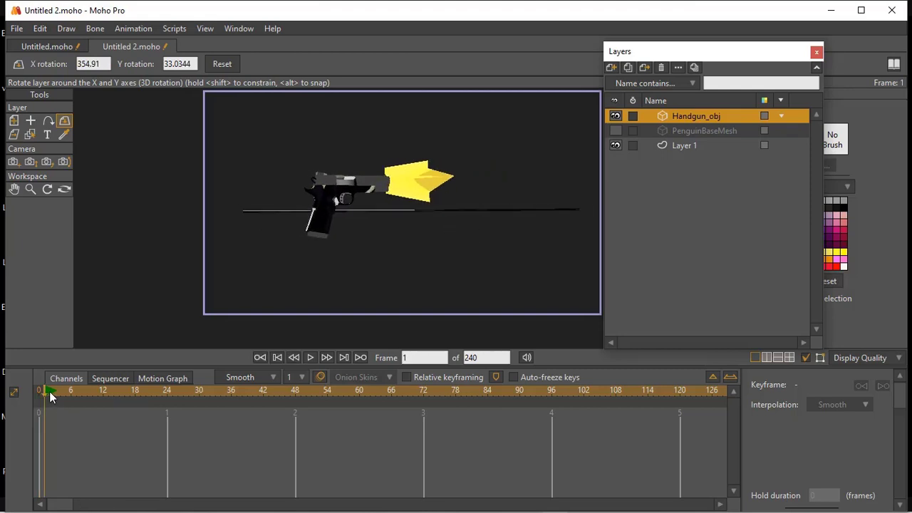
# Rotate the handgun into new poses at successive frames, keying rotation through frame 72.
pyautogui.moveTo(358, 202); pyautogui.dragTo(400, 213)
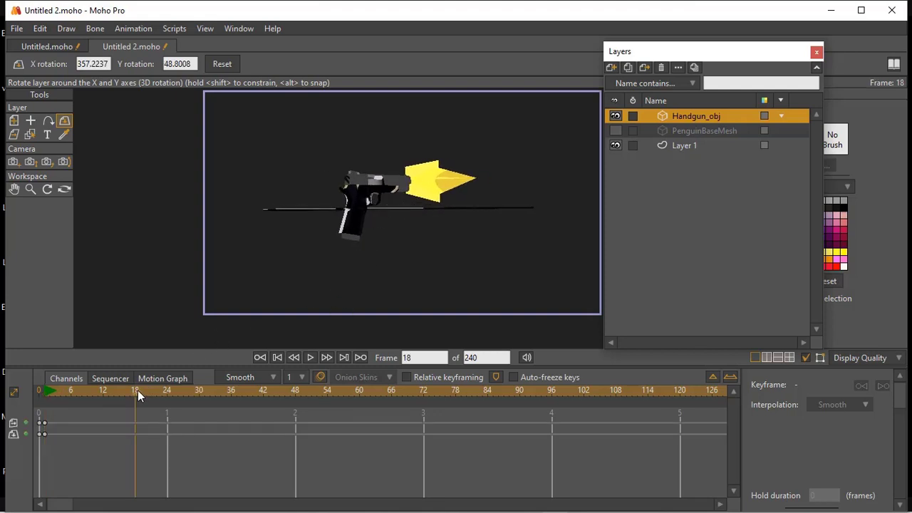
pyautogui.moveTo(342, 214); pyautogui.dragTo(581, 237)
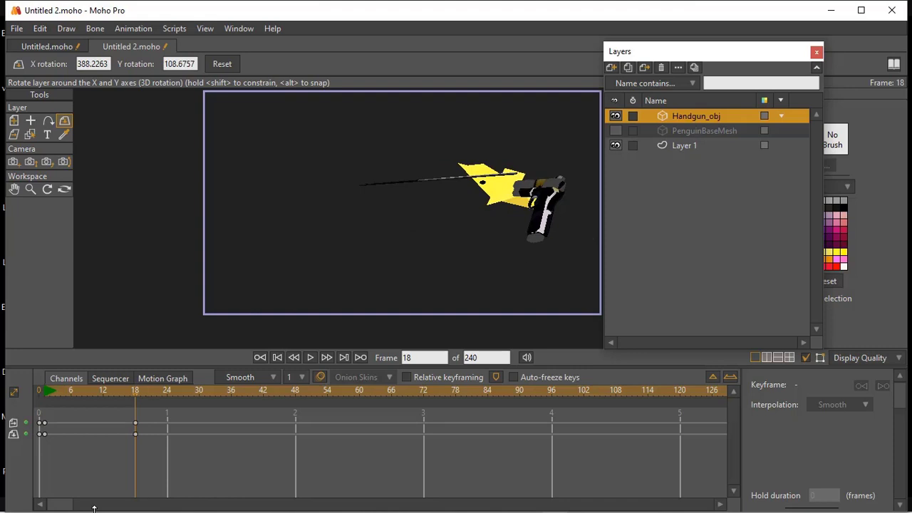
pyautogui.click(262, 391)
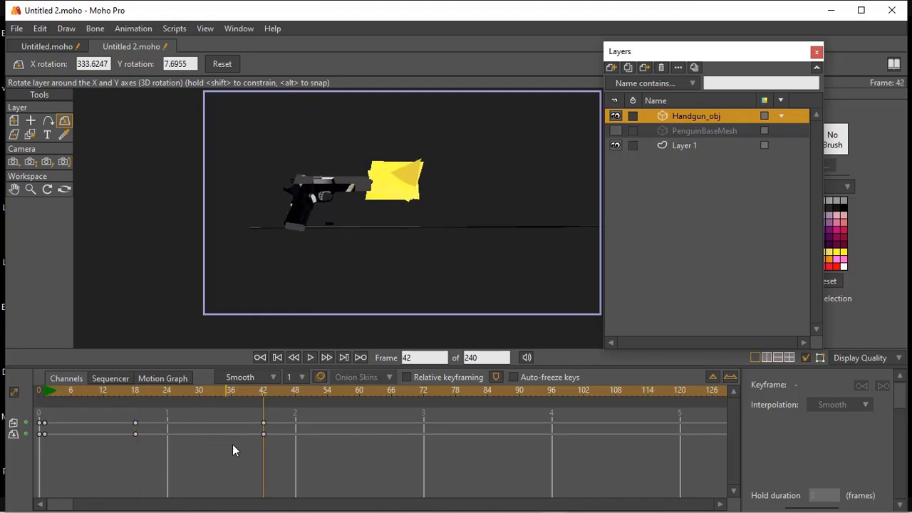
pyautogui.click(422, 391)
pyautogui.moveTo(424, 271); pyautogui.dragTo(256, 312)
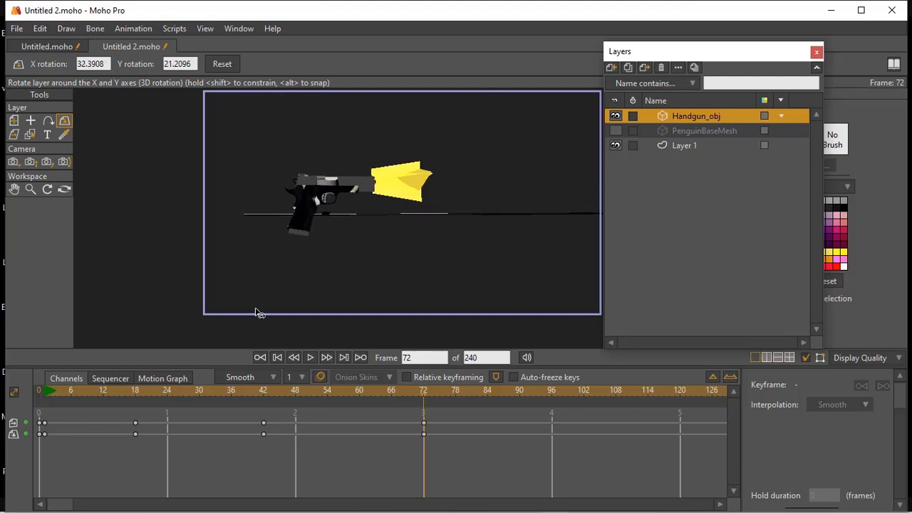
# Play back the handgun rotation animation from the start, stop it, and return to frame 0.
pyautogui.click(46, 394)
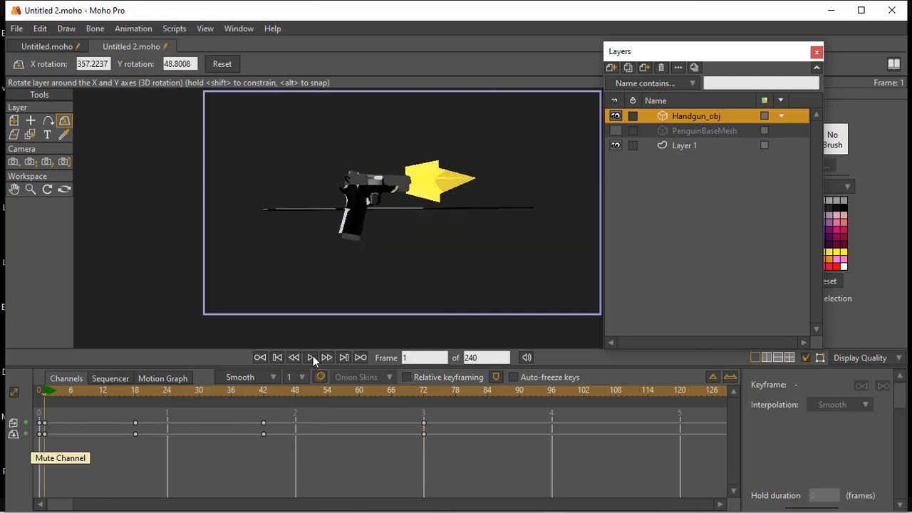
pyautogui.click(311, 358)
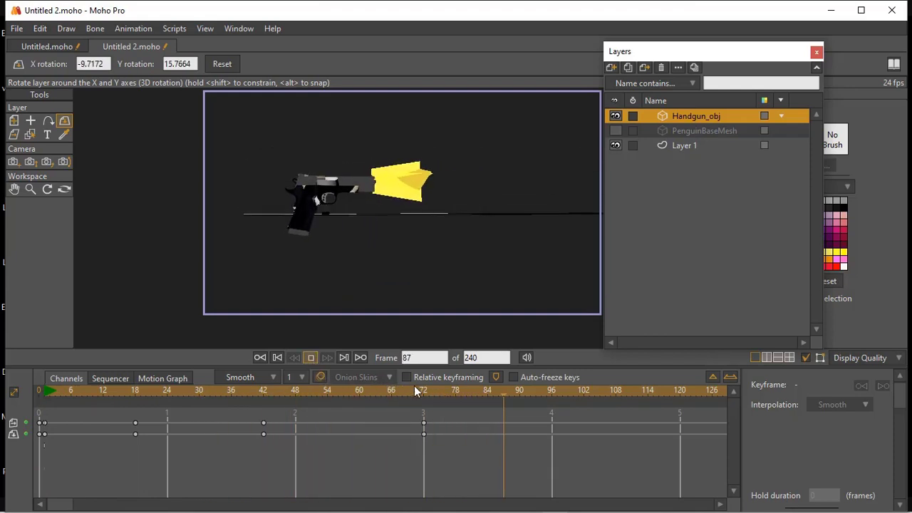
pyautogui.press('space')
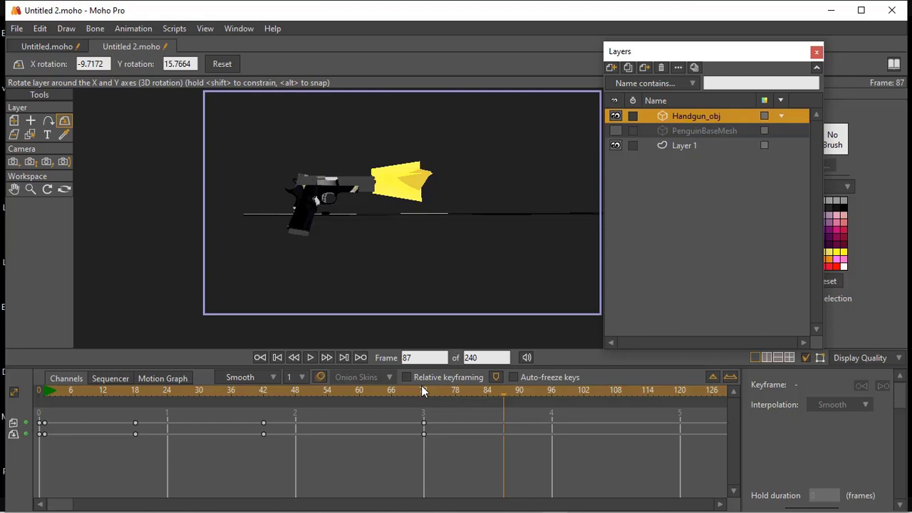
pyautogui.click(42, 391)
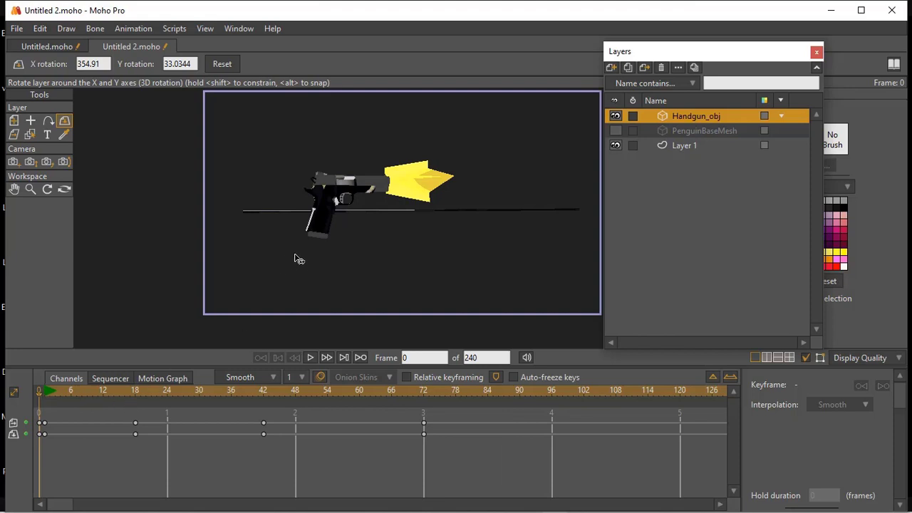
# Rotate the gun's frame-0 pose to X 367.4036, Y -14.2649, nearly side-on.
pyautogui.moveTo(294, 260); pyautogui.dragTo(344, 250)
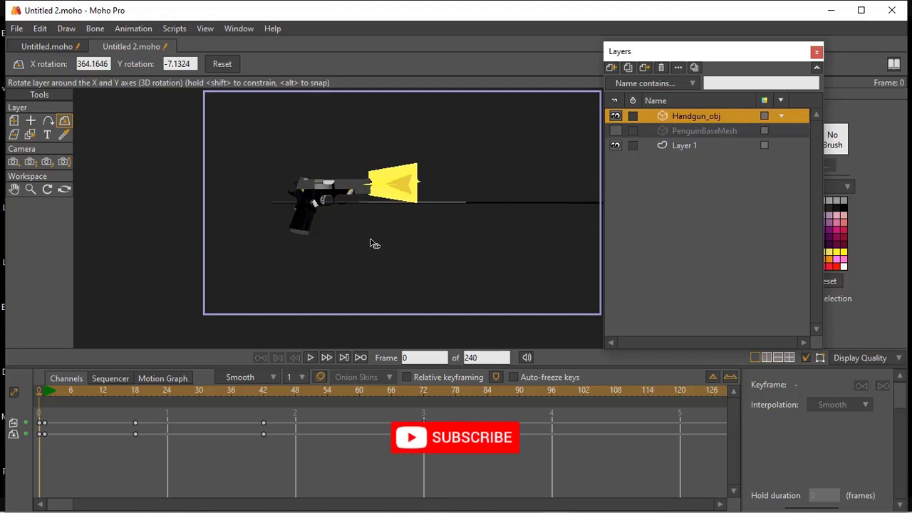
pyautogui.moveTo(374, 244); pyautogui.dragTo(479, 227)
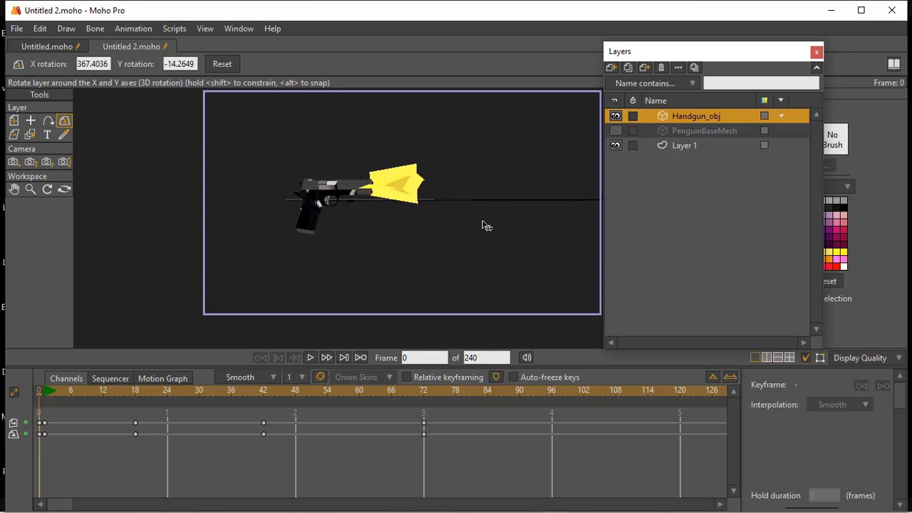
pyautogui.click(47, 46)
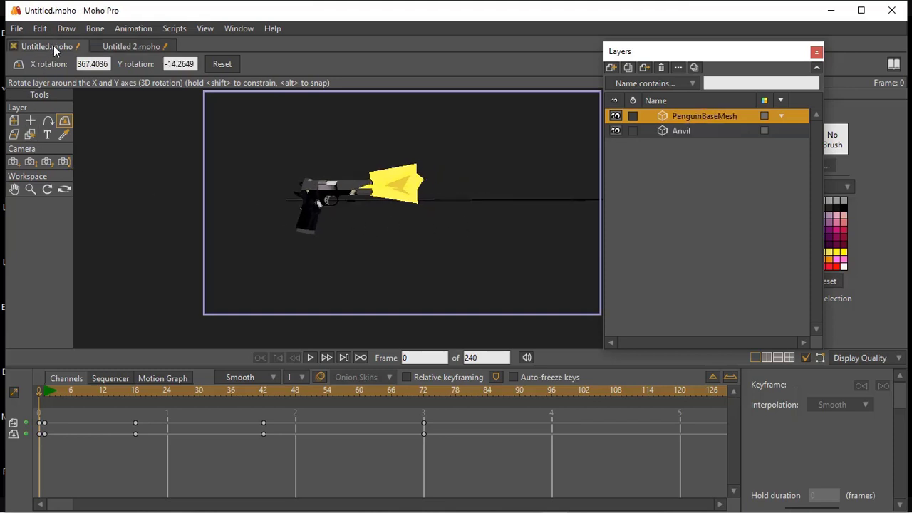
pyautogui.press('m')
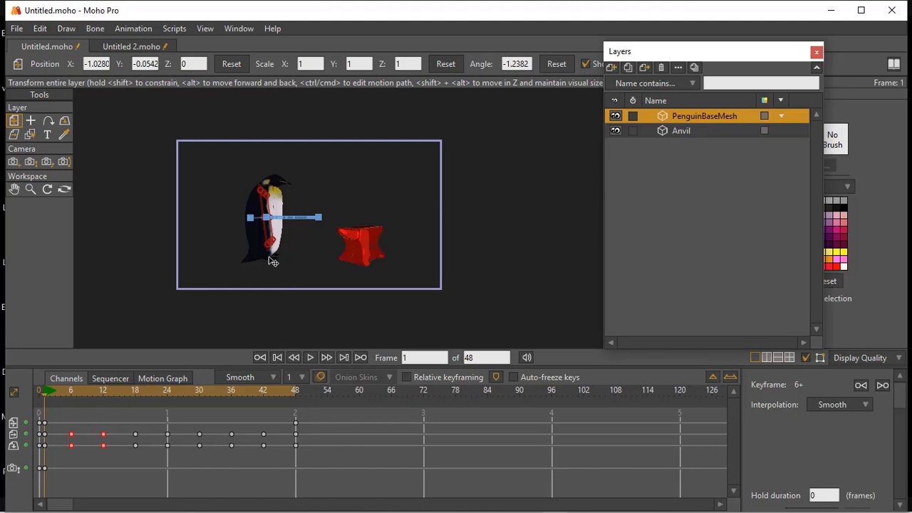
pyautogui.scroll(2, 273, 262)
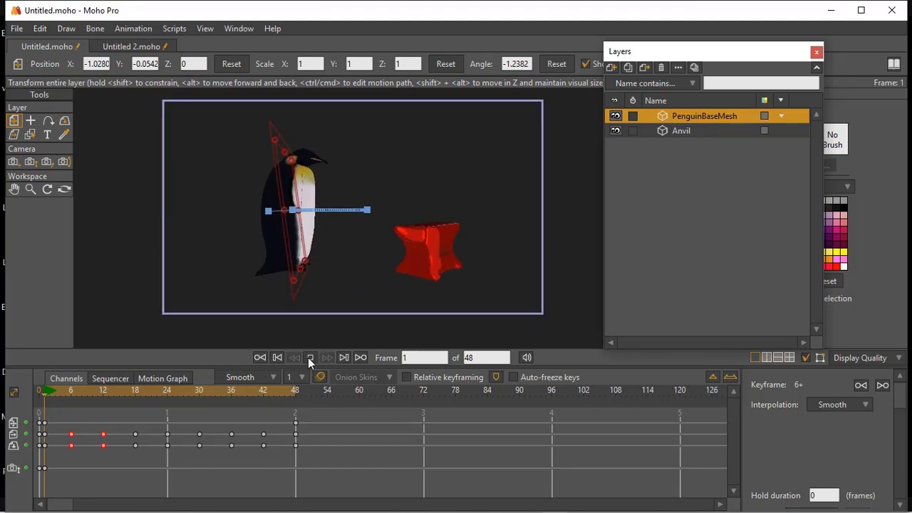
pyautogui.click(309, 358)
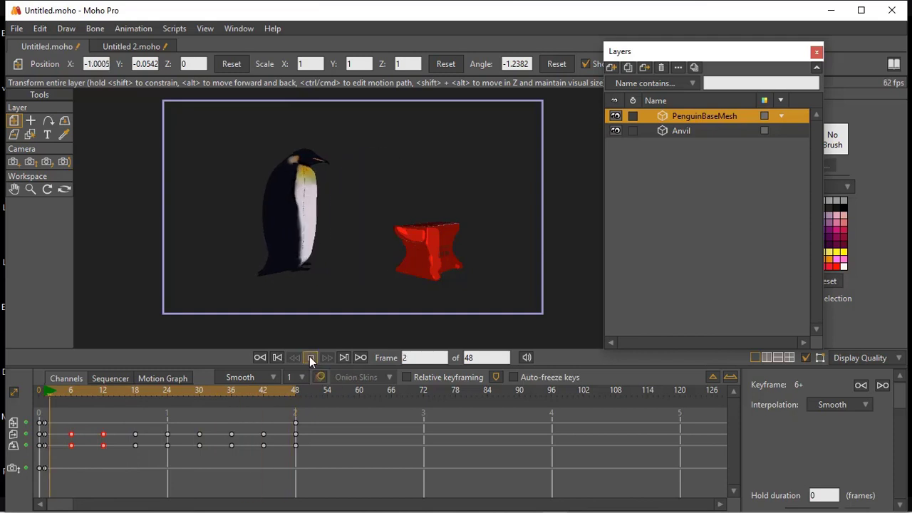
pyautogui.click(309, 357)
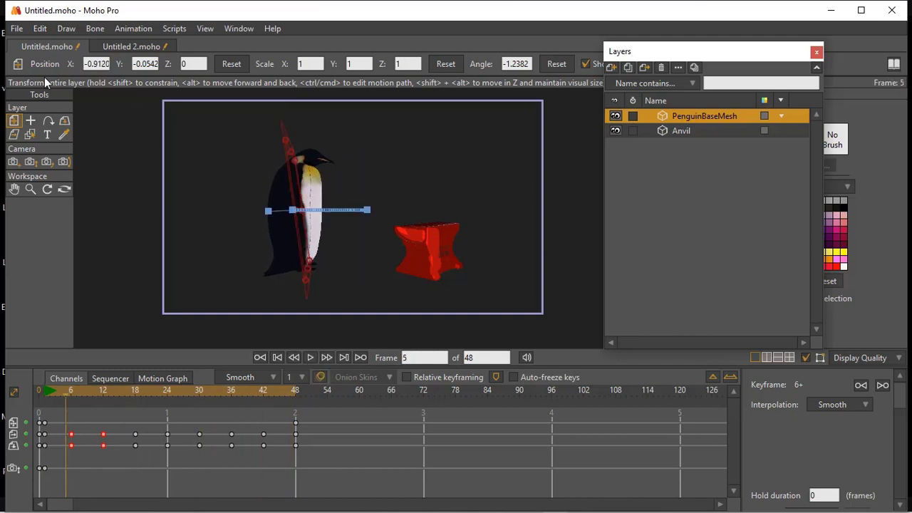
pyautogui.click(135, 47)
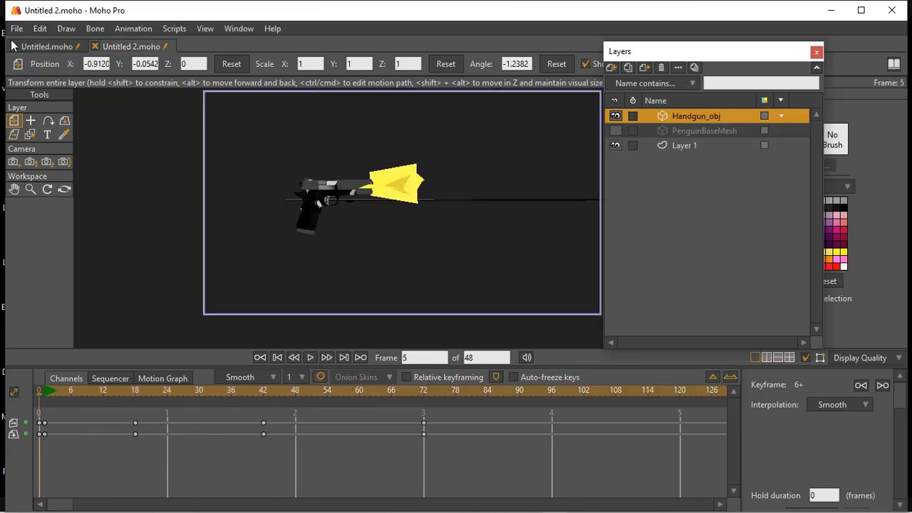
pyautogui.press('e')
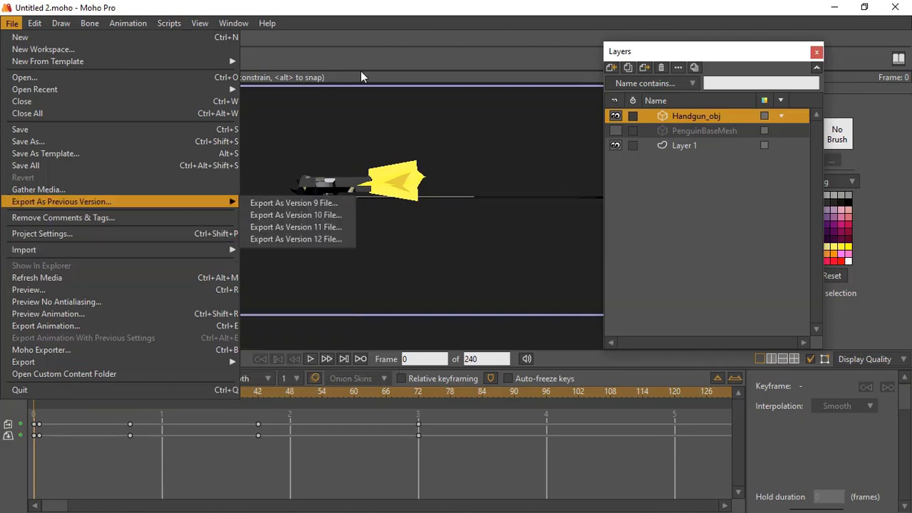
pyautogui.press('Escape')
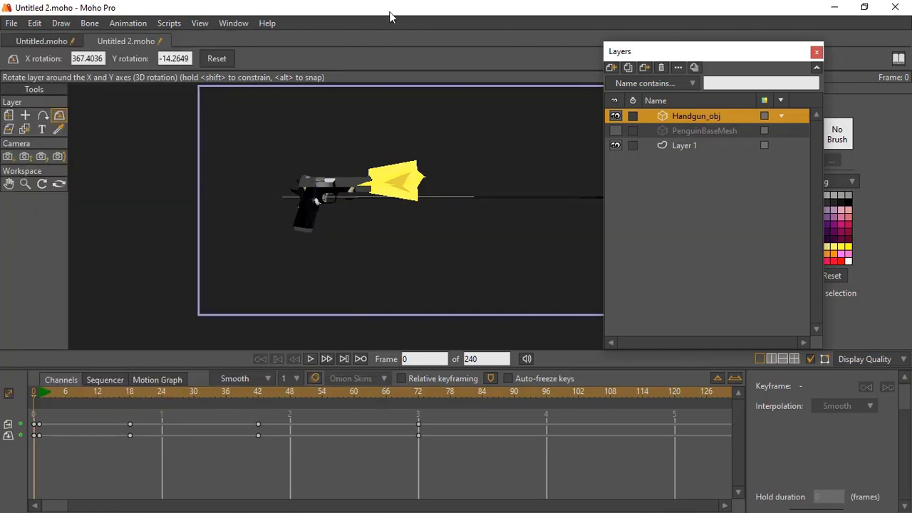
# Import the built-in Purse_3D prop from Import Custom Content > 3D > Props into the scene.
pyautogui.click(12, 23)
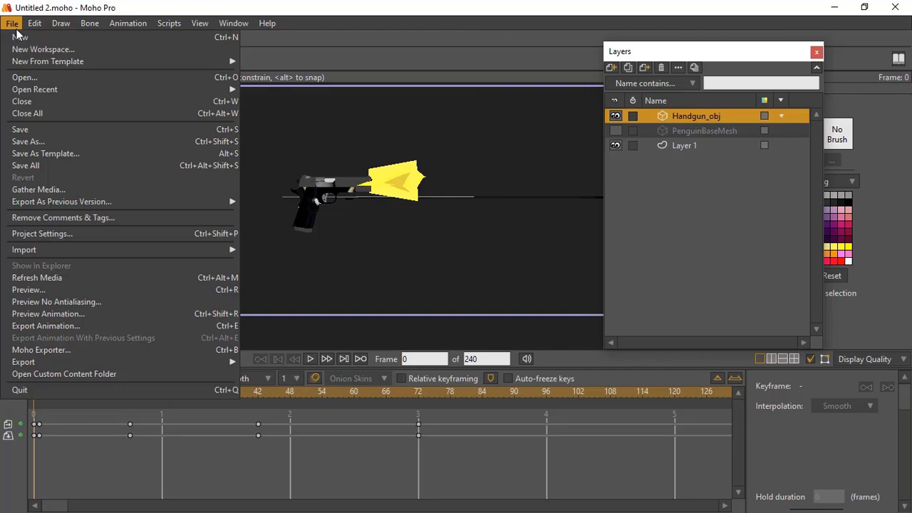
pyautogui.moveTo(109, 249)
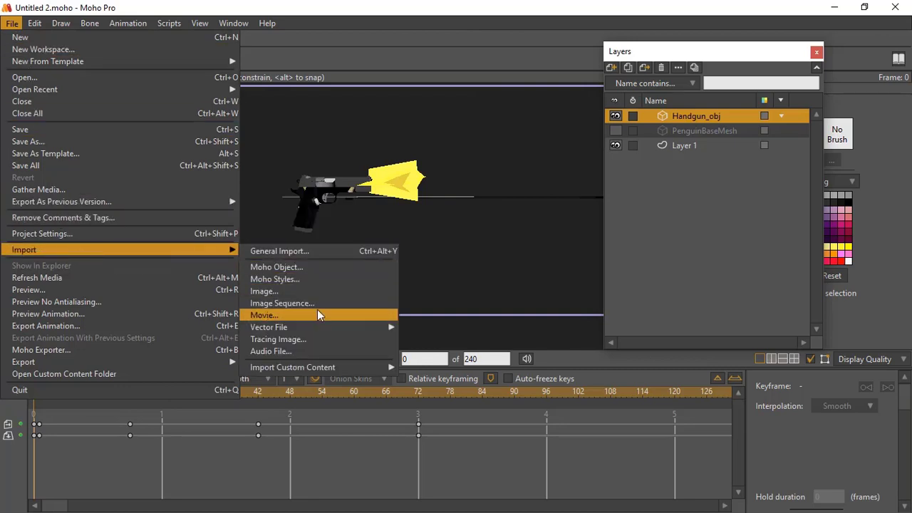
pyautogui.moveTo(339, 368)
pyautogui.moveTo(424, 371)
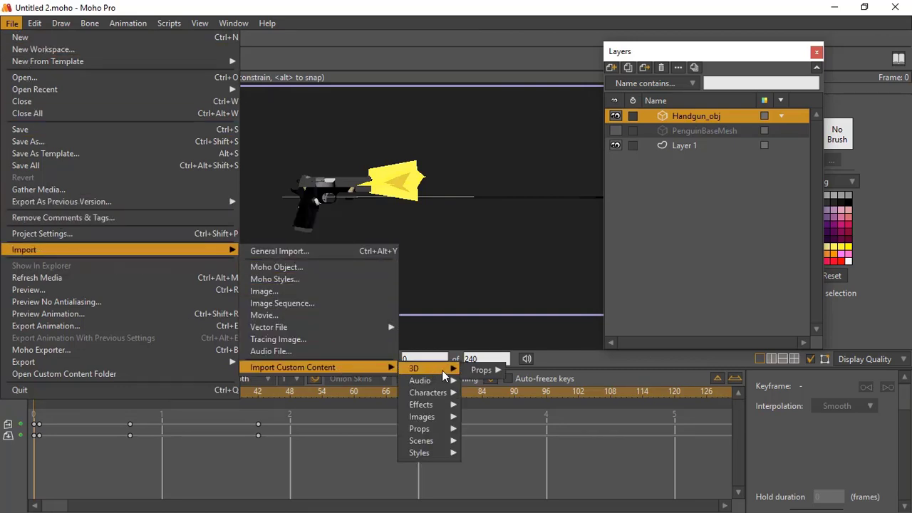
pyautogui.moveTo(481, 370)
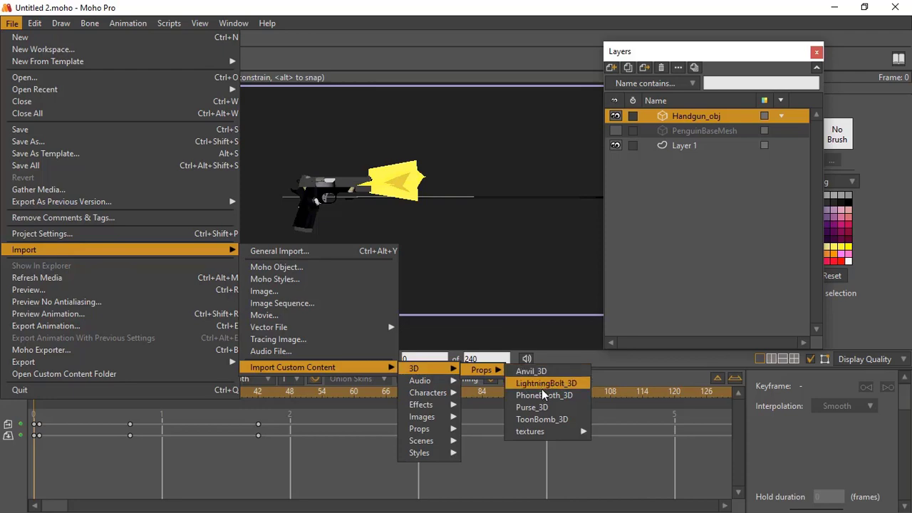
pyautogui.click(548, 409)
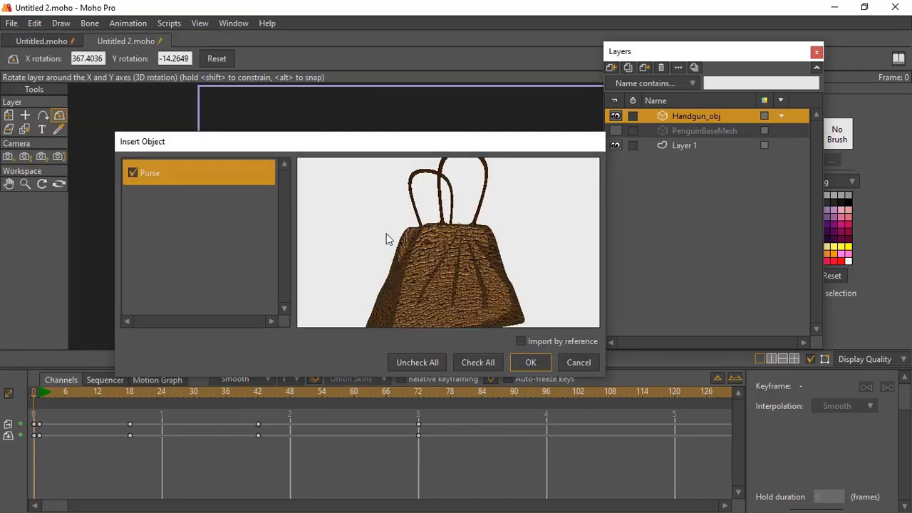
pyautogui.click(530, 362)
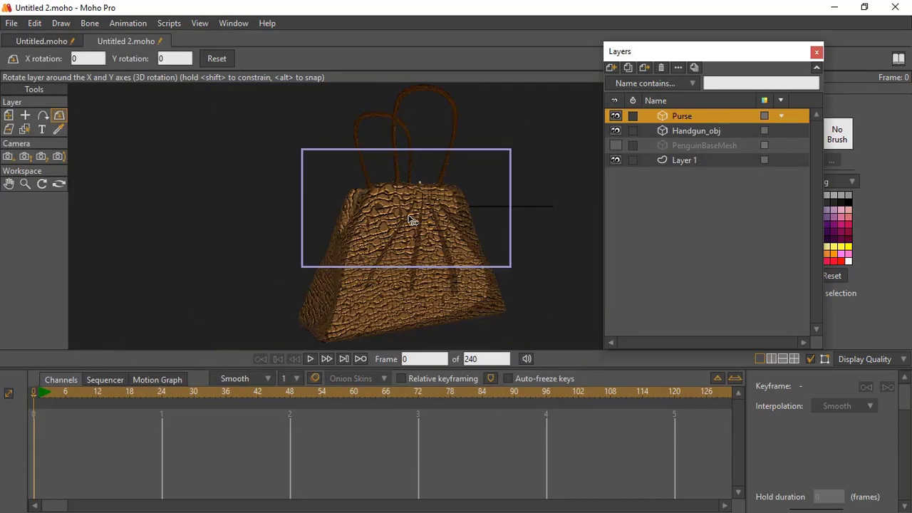
# Turn the purse slightly and zoom the camera out so the purse fits in frame.
pyautogui.moveTo(270, 194); pyautogui.dragTo(246, 209)
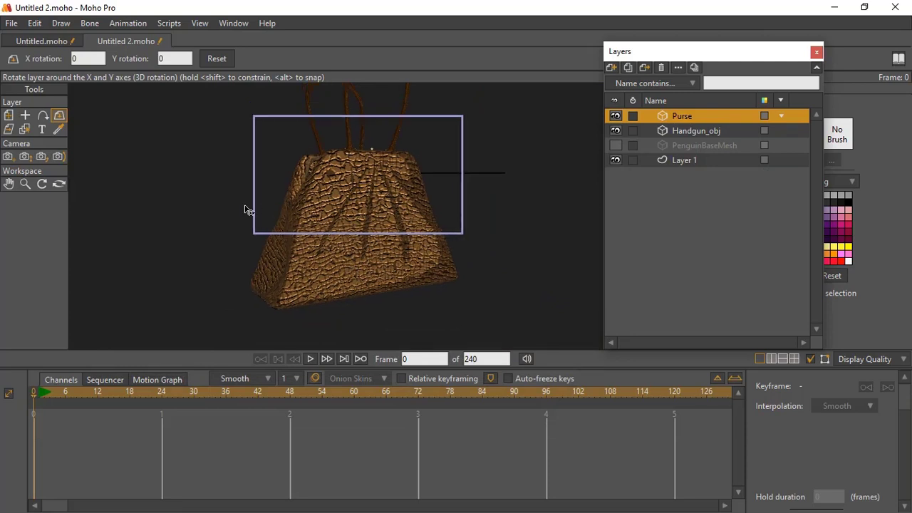
pyautogui.click(26, 159)
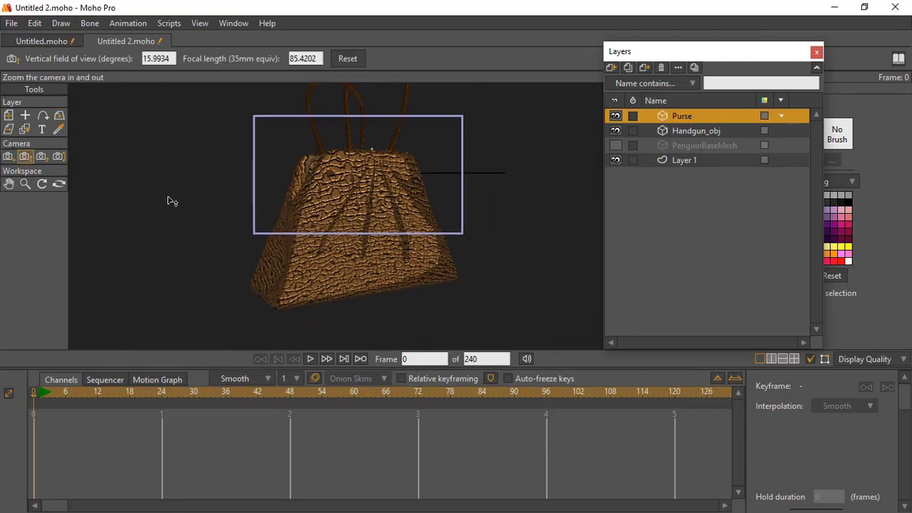
pyautogui.moveTo(172, 201); pyautogui.dragTo(318, 103)
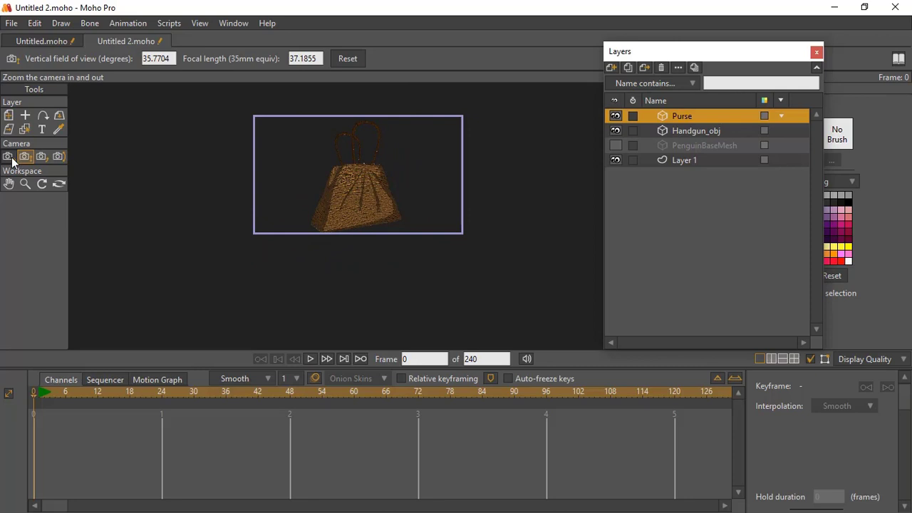
# Rotate the Purse layer in 3D to X 3.1579, Y 311.3963, handles leaning right.
pyautogui.click(61, 119)
pyautogui.moveTo(281, 193); pyautogui.dragTo(336, 268)
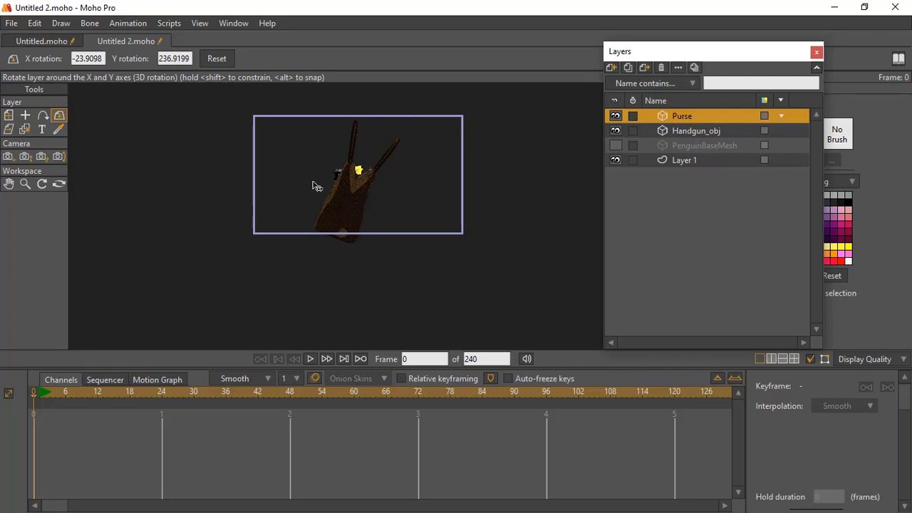
pyautogui.moveTo(310, 186); pyautogui.dragTo(359, 206)
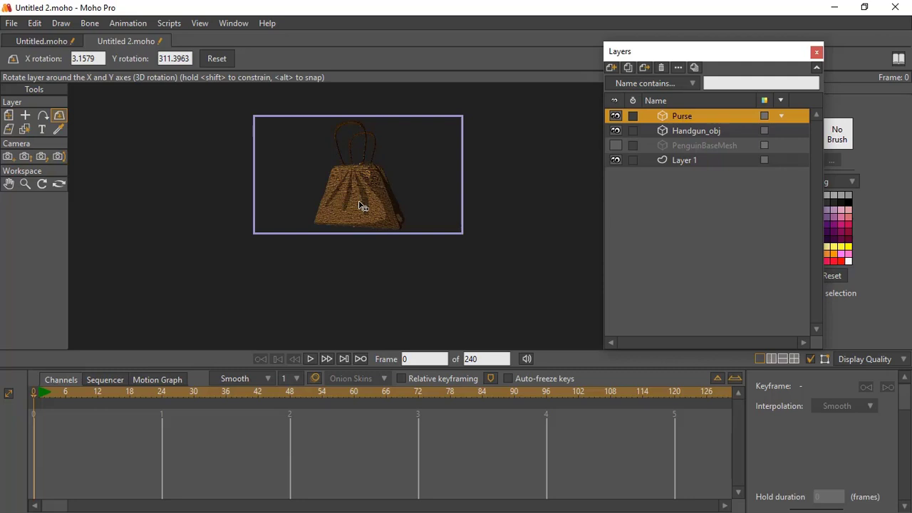